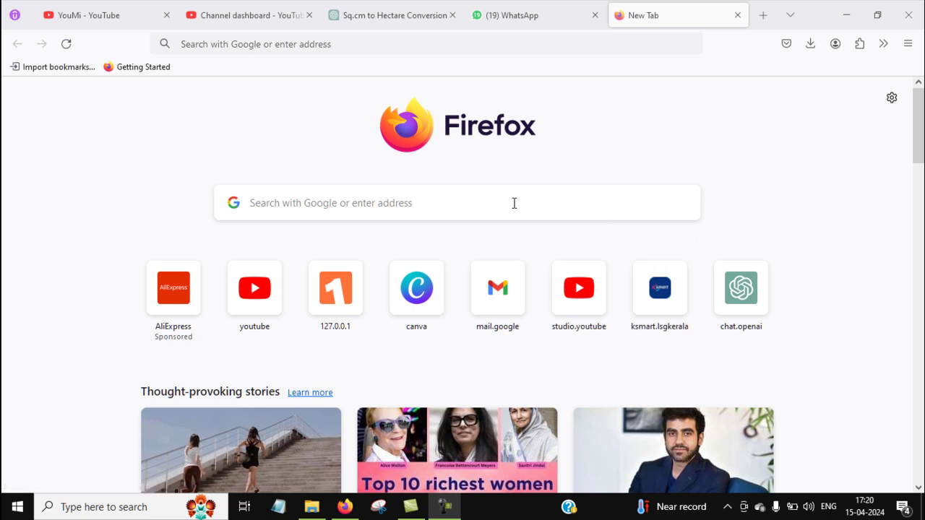
# Step: Search the web for "edistrict" and open the eDistrict - Government of Kerala website
pyautogui.click(514, 203)
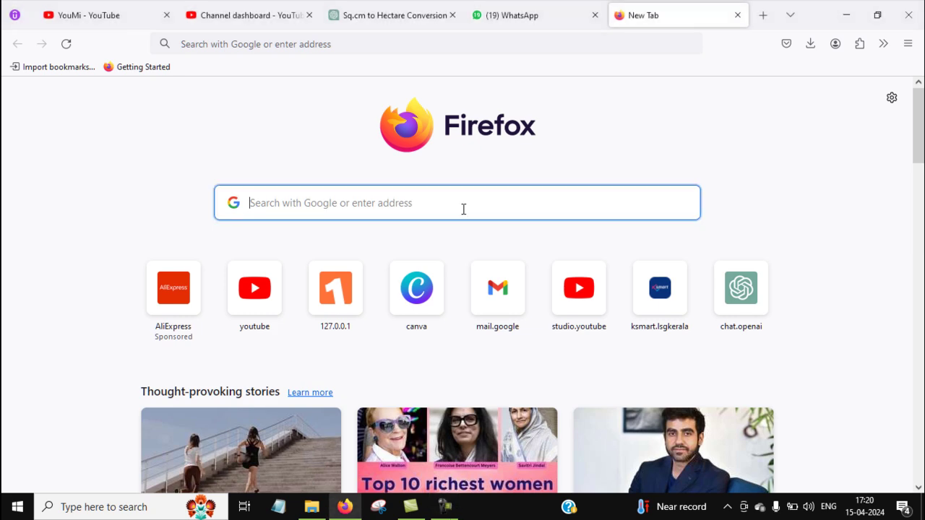
pyautogui.write('edistr')
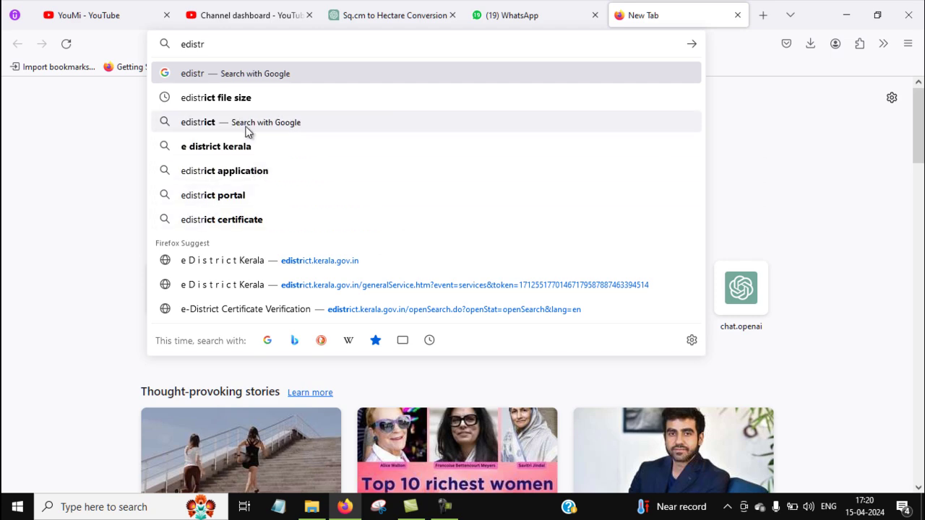
pyautogui.click(304, 123)
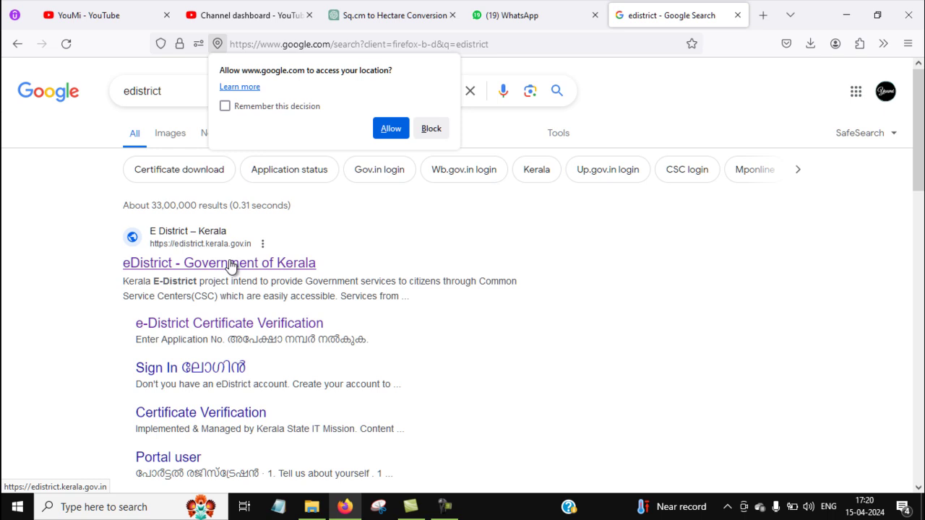
pyautogui.click(230, 264)
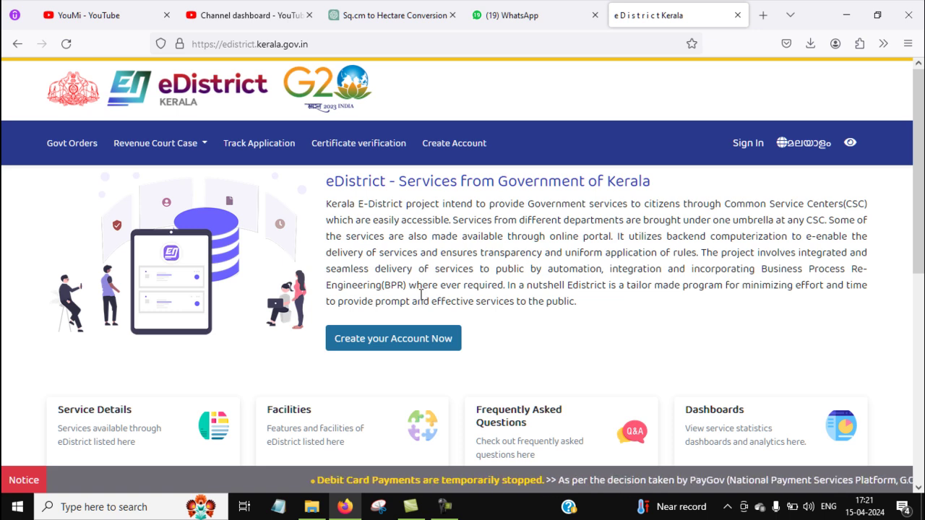
# Step: Open the portal user account creation form and review its sections from personal information to Aadhaar validation
pyautogui.click(395, 346)
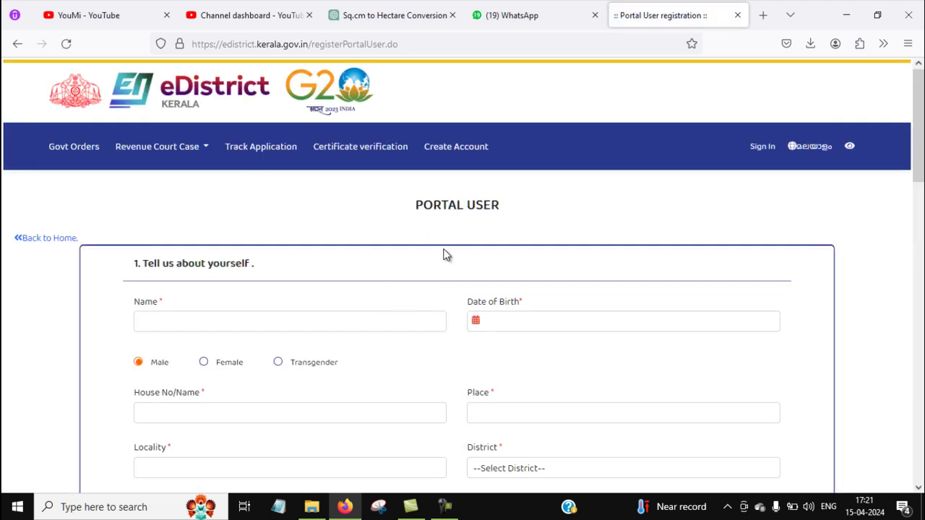
pyautogui.scroll(-5, 465, 254)
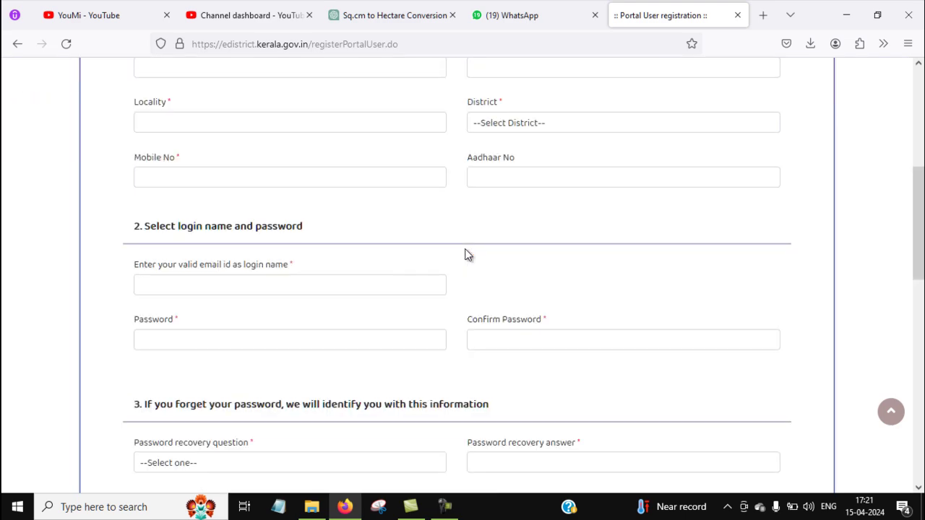
pyautogui.scroll(-7, 436, 233)
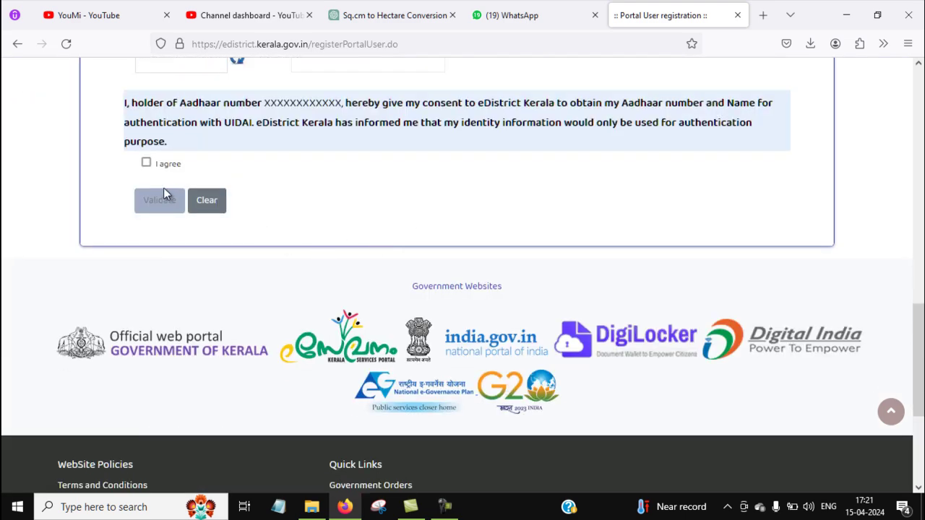
pyautogui.scroll(2, 342, 232)
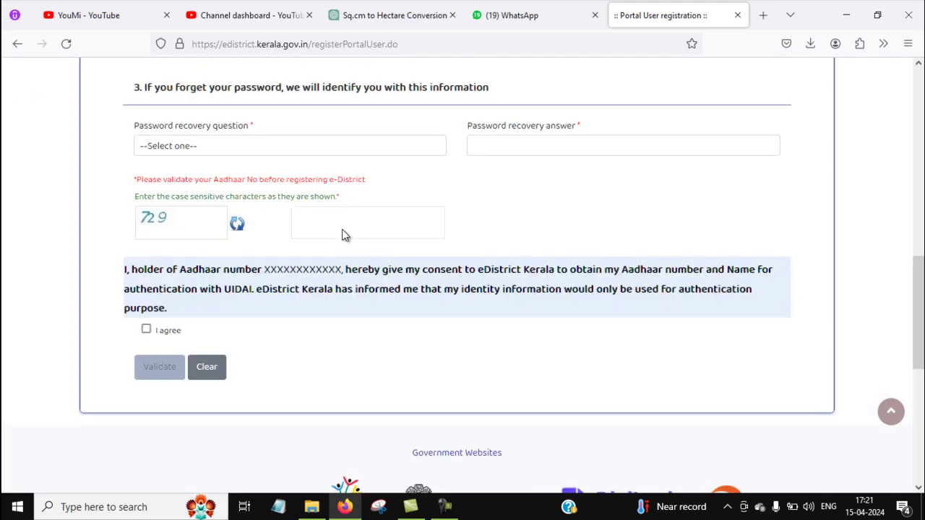
pyautogui.scroll(10, 342, 234)
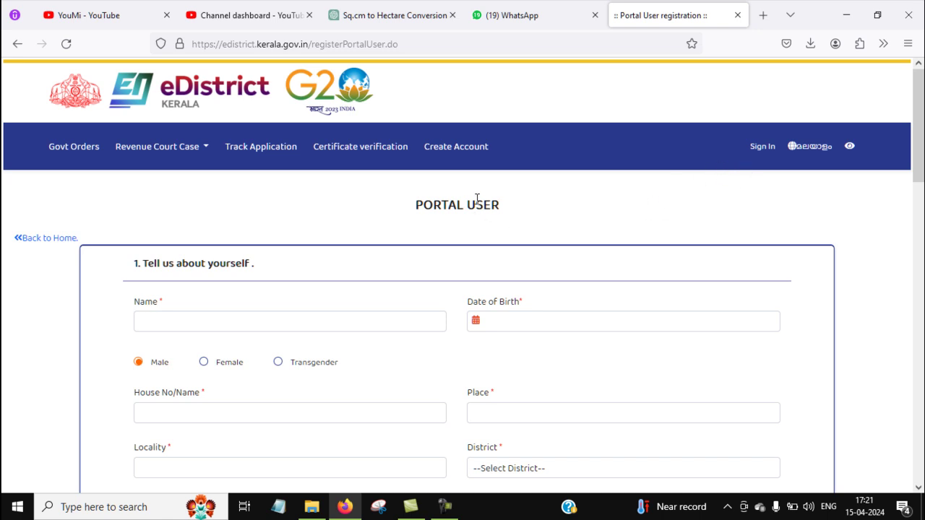
# Step: Sign in to eDistrict Kerala as a portal user with the login name, account password and captcha
pyautogui.click(769, 150)
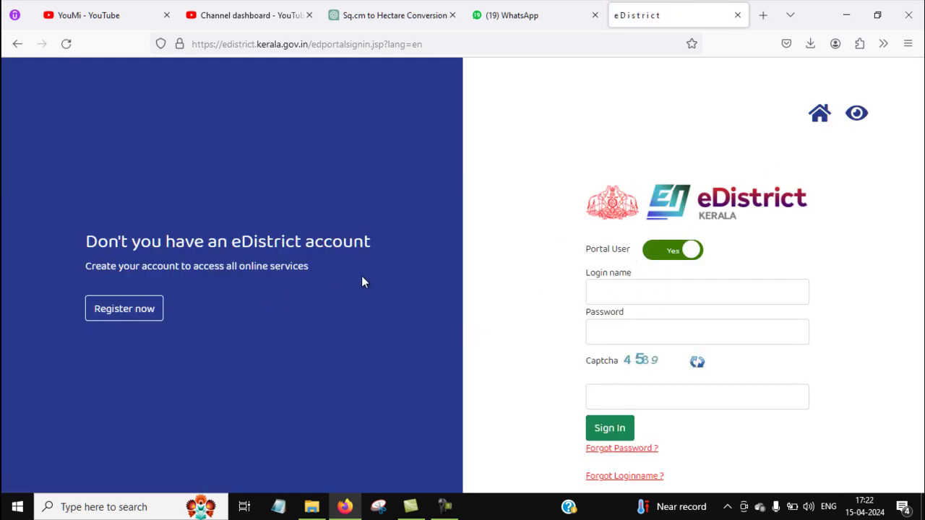
pyautogui.click(628, 291)
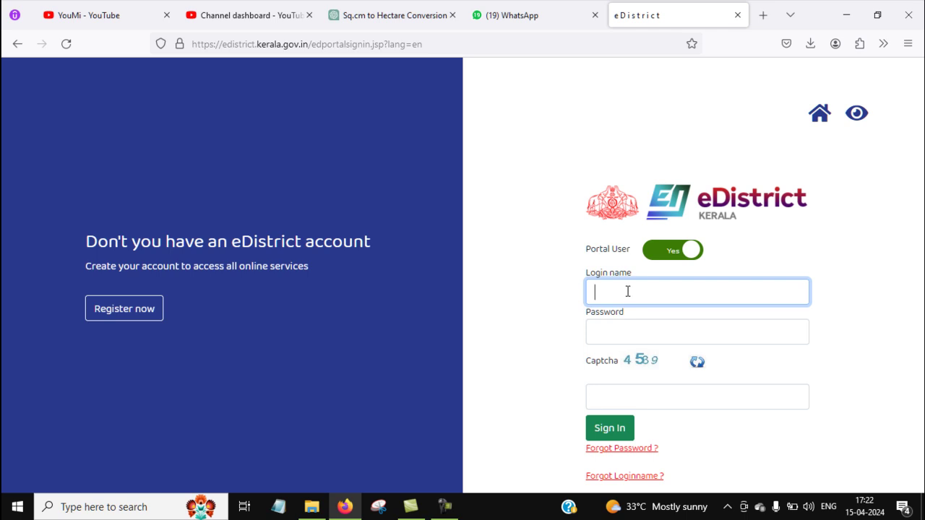
pyautogui.click(635, 333)
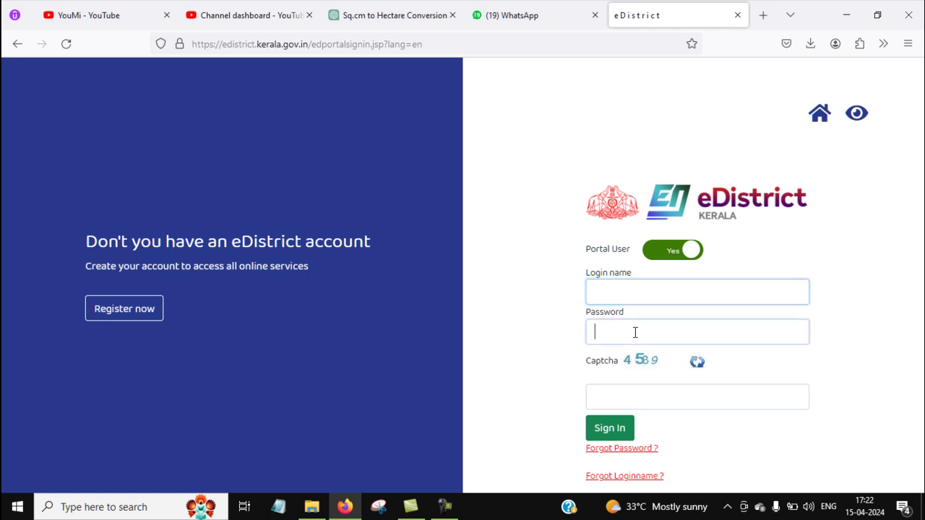
pyautogui.click(647, 400)
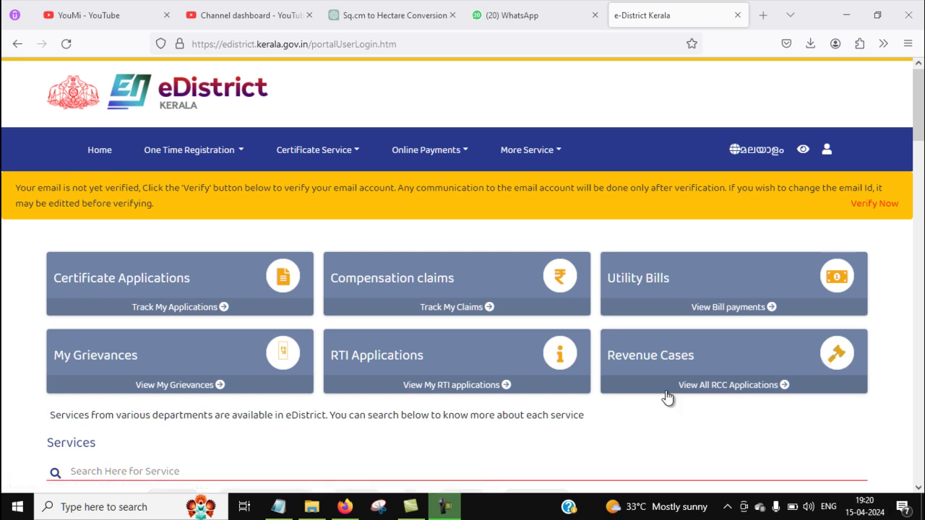
# Step: Open the one-time Applicant Registration form and go through the applicant's name and date of birth fields
pyautogui.click(231, 158)
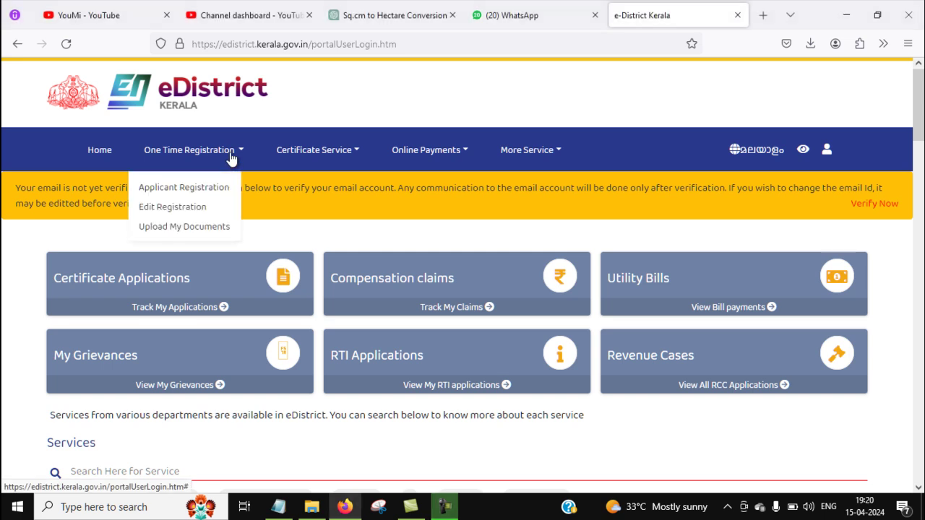
pyautogui.click(205, 188)
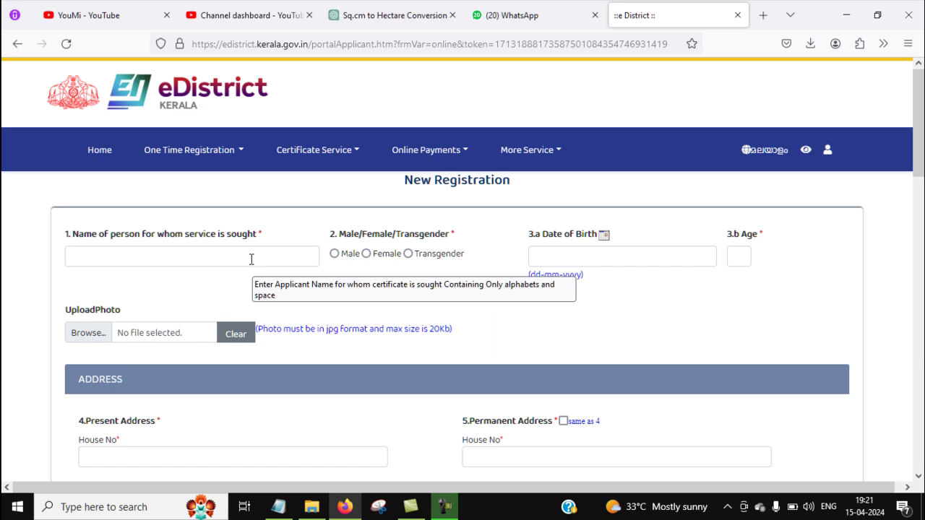
pyautogui.click(249, 257)
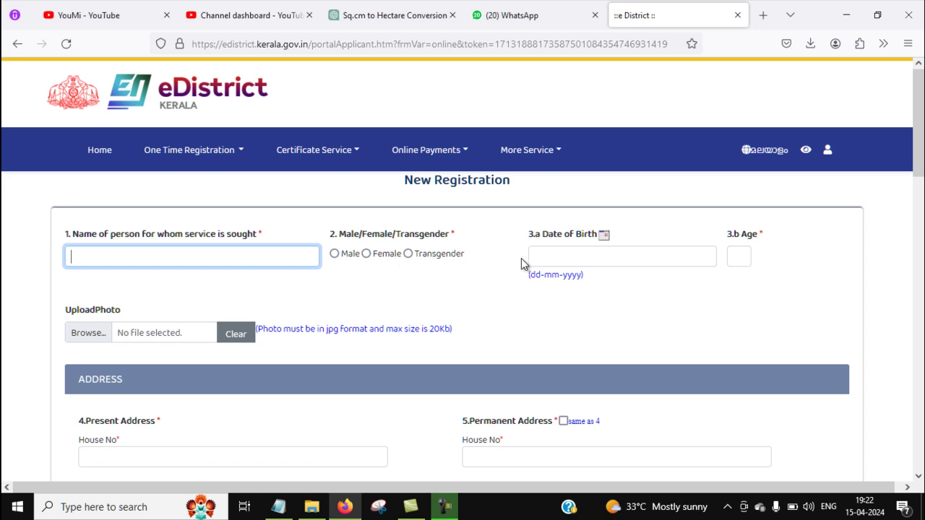
pyautogui.click(576, 257)
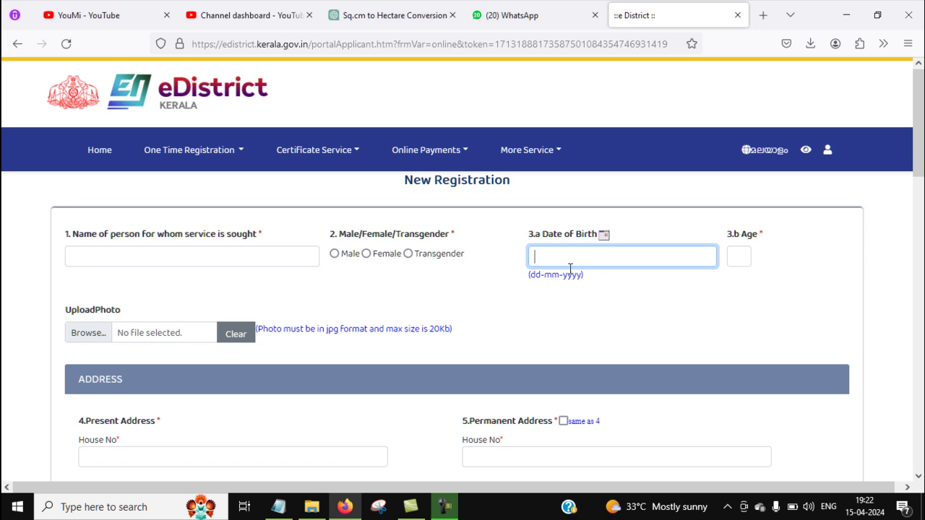
# Step: Examine the photo upload and the present address fields for house number, house name, locality, post office and pincode
pyautogui.scroll(-1, 185, 271)
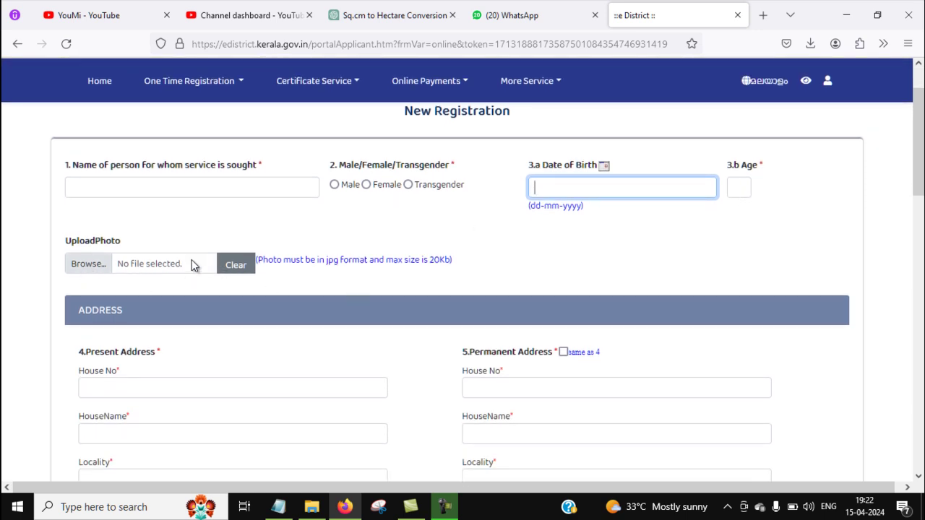
pyautogui.scroll(-2, 207, 278)
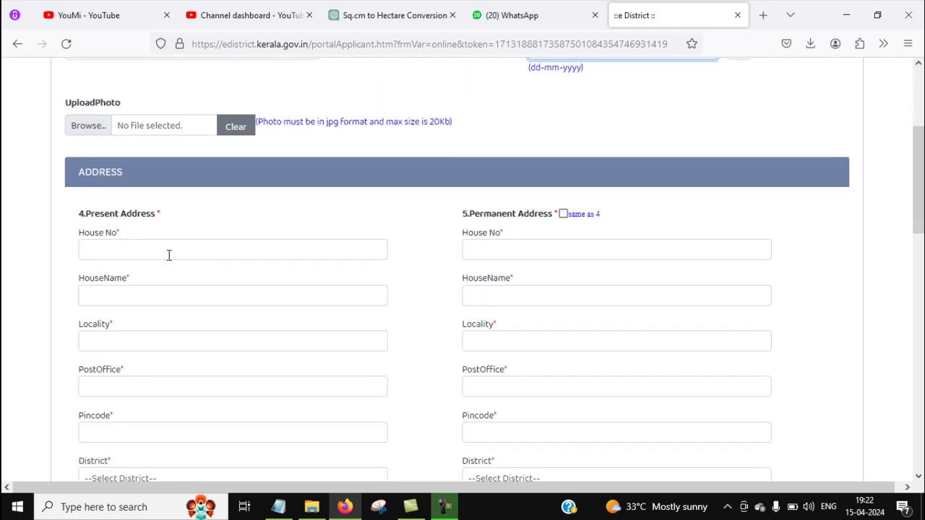
pyautogui.scroll(-1, 168, 256)
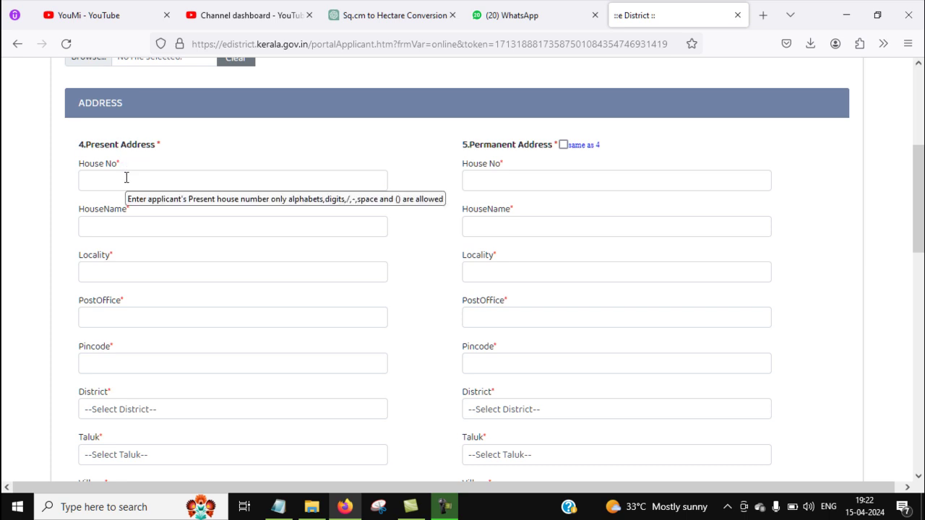
pyautogui.click(125, 177)
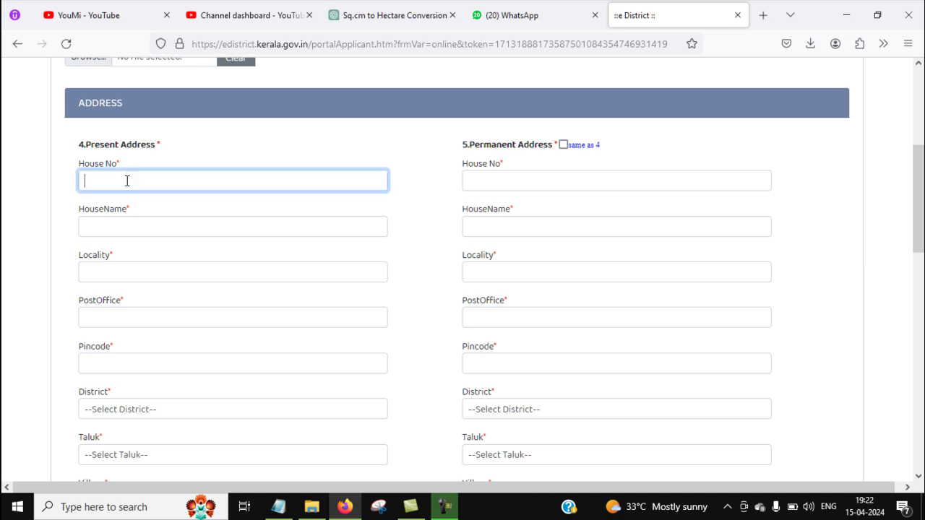
pyautogui.click(132, 224)
pyautogui.scroll(-2, 130, 219)
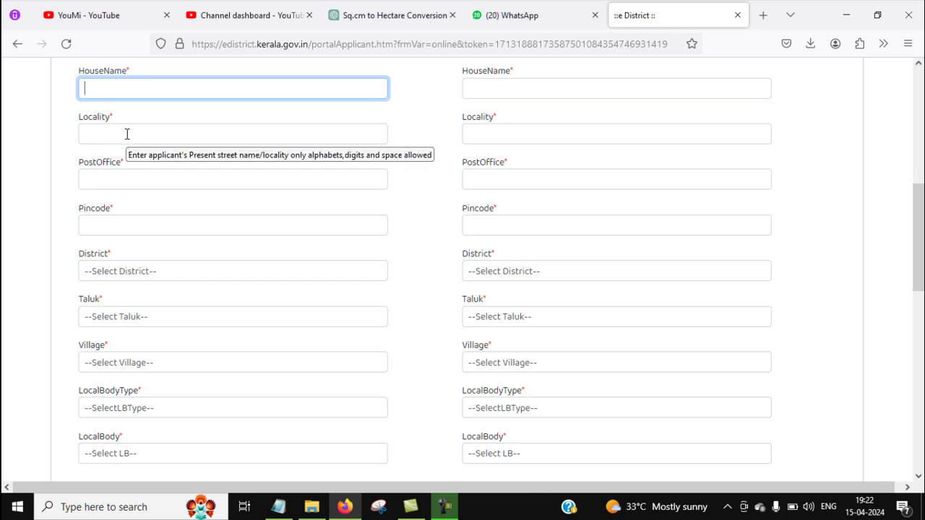
pyautogui.click(126, 134)
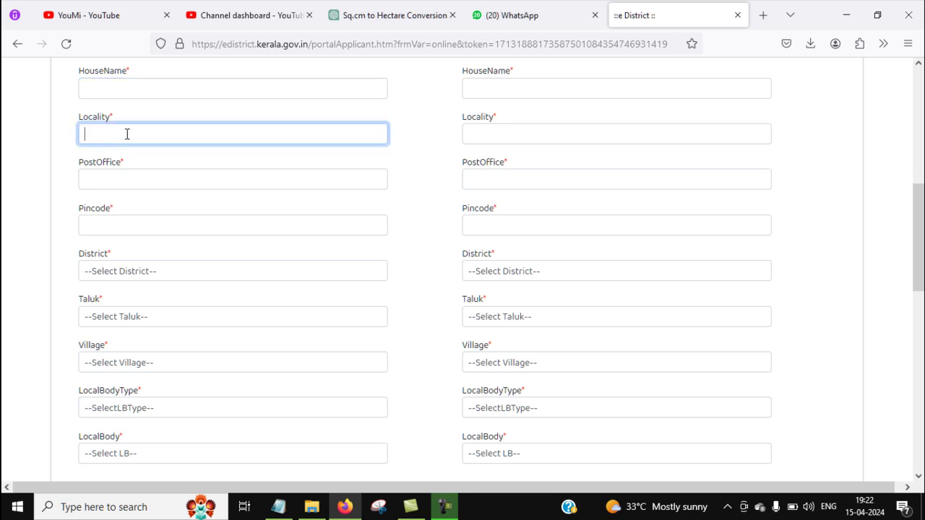
pyautogui.click(126, 183)
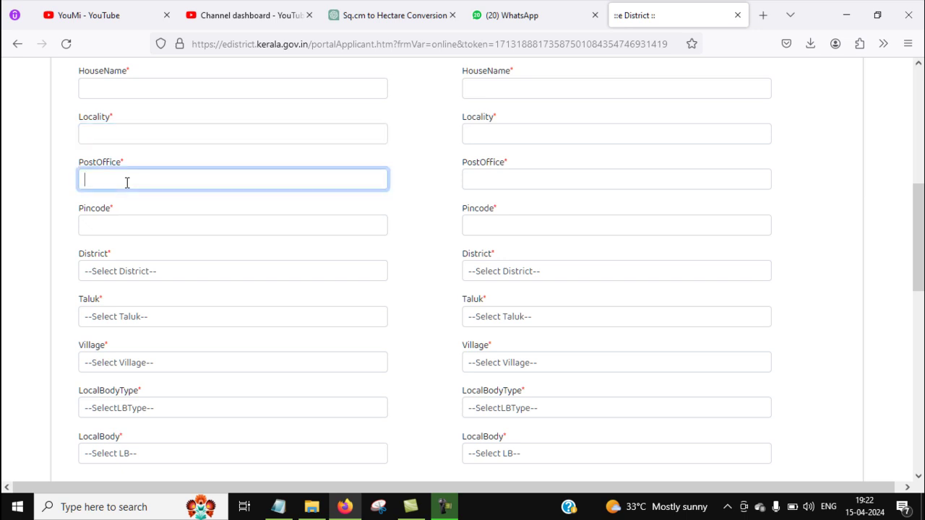
pyautogui.click(121, 223)
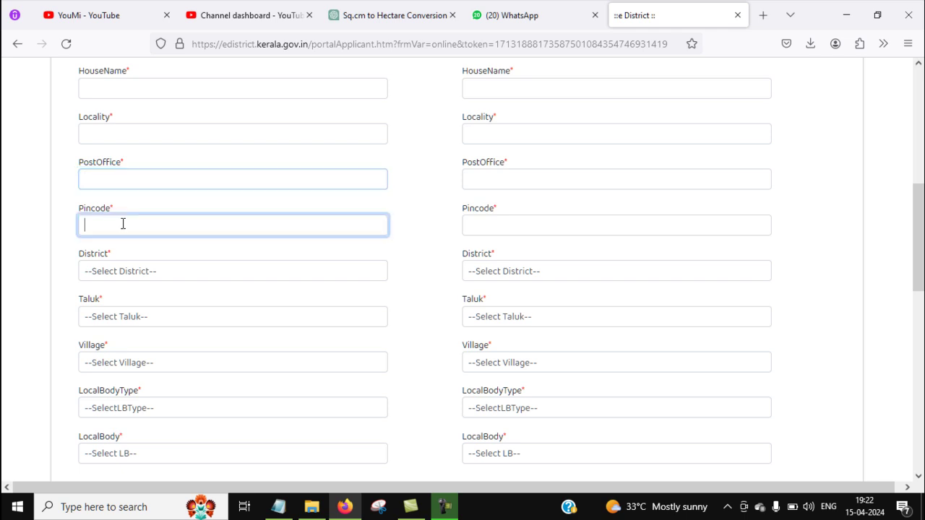
# Step: Examine the present address choices for district, taluk, village, local body type and local body
pyautogui.click(115, 271)
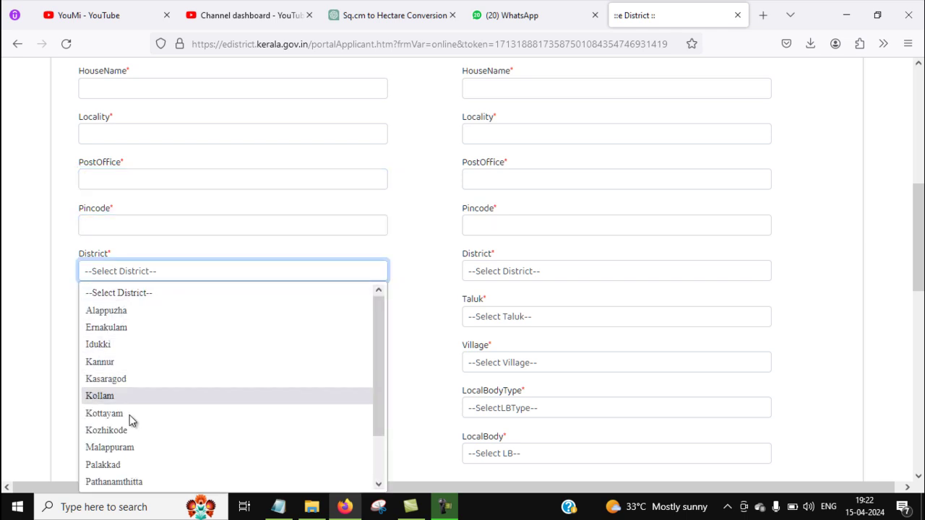
pyautogui.scroll(-1, 123, 325)
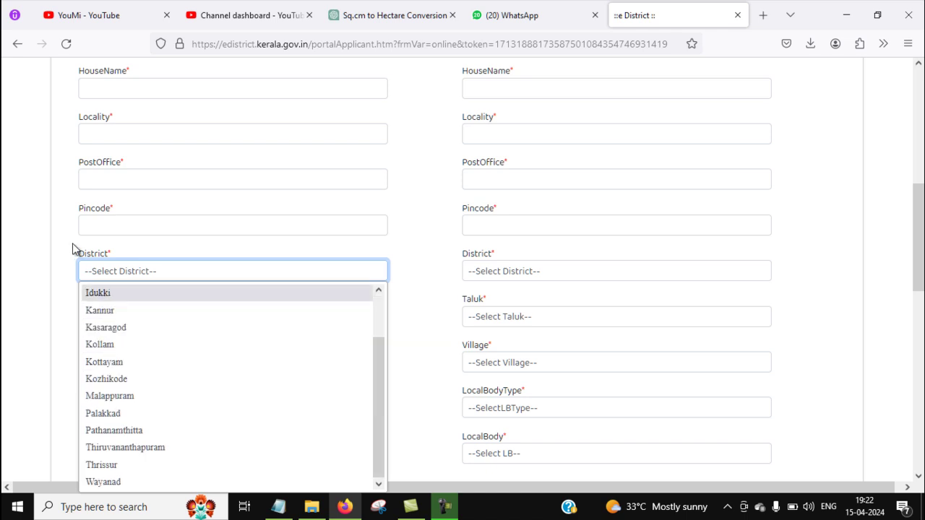
pyautogui.click(75, 250)
pyautogui.click(130, 319)
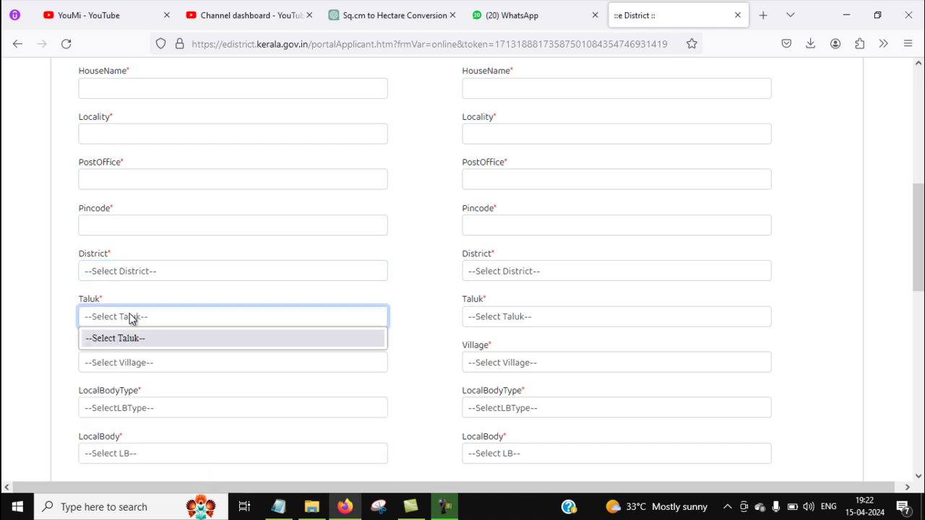
pyautogui.click(73, 287)
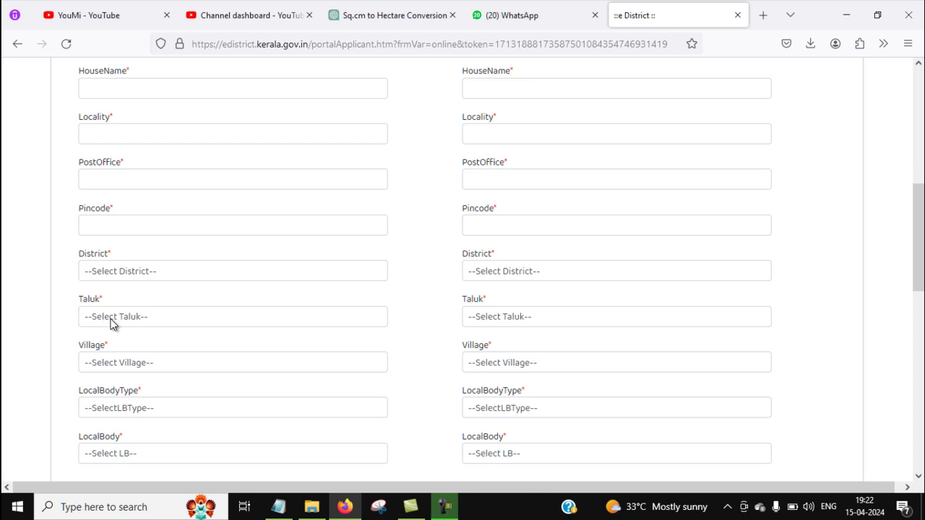
pyautogui.click(126, 369)
pyautogui.click(126, 368)
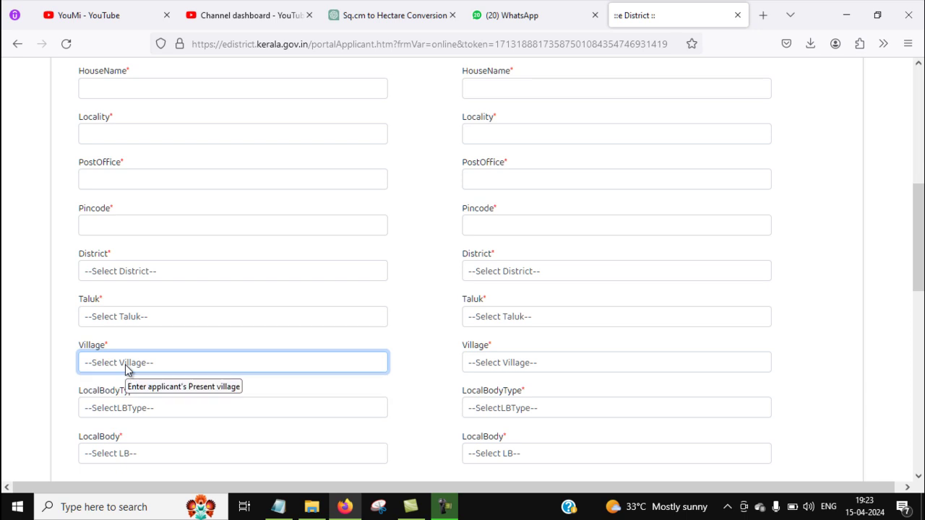
pyautogui.scroll(-2, 127, 365)
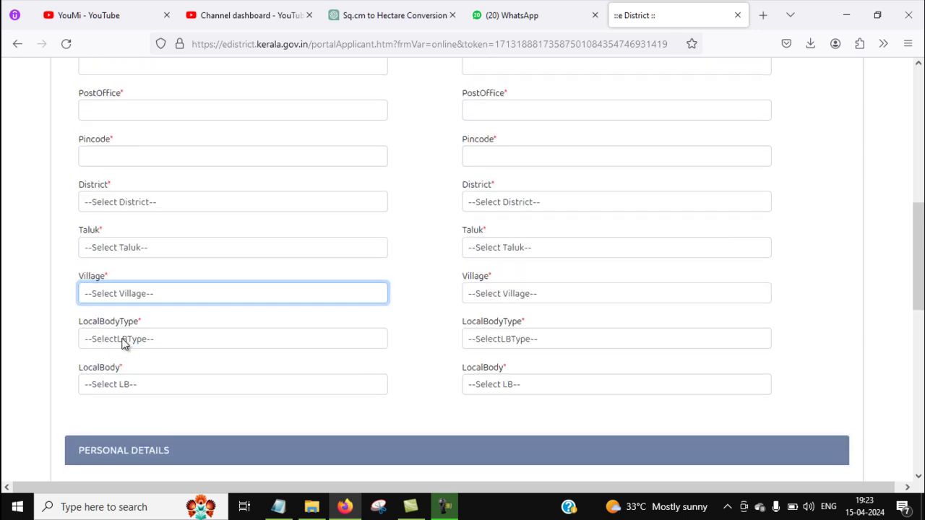
pyautogui.click(148, 387)
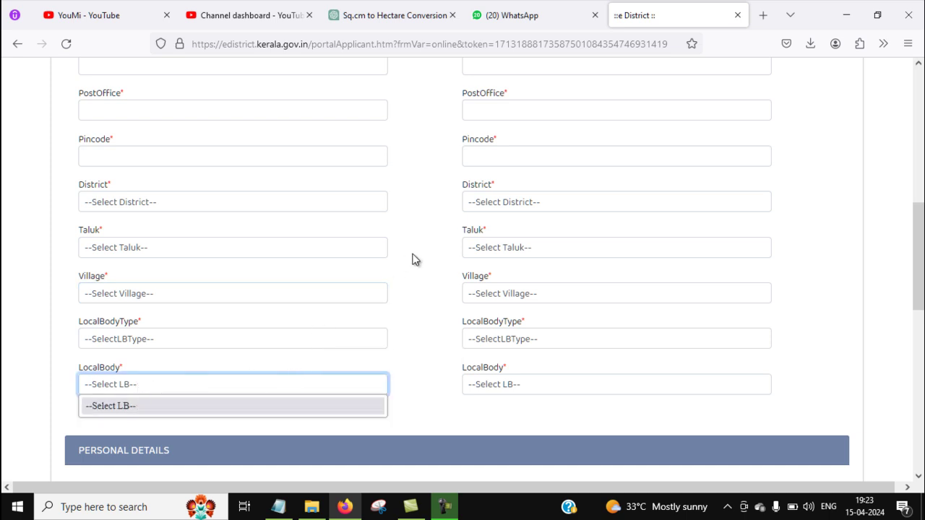
# Step: Mark the permanent address as the same as the present address
pyautogui.moveTo(919, 246); pyautogui.dragTo(923, 193)
pyautogui.scroll(1, 923, 193)
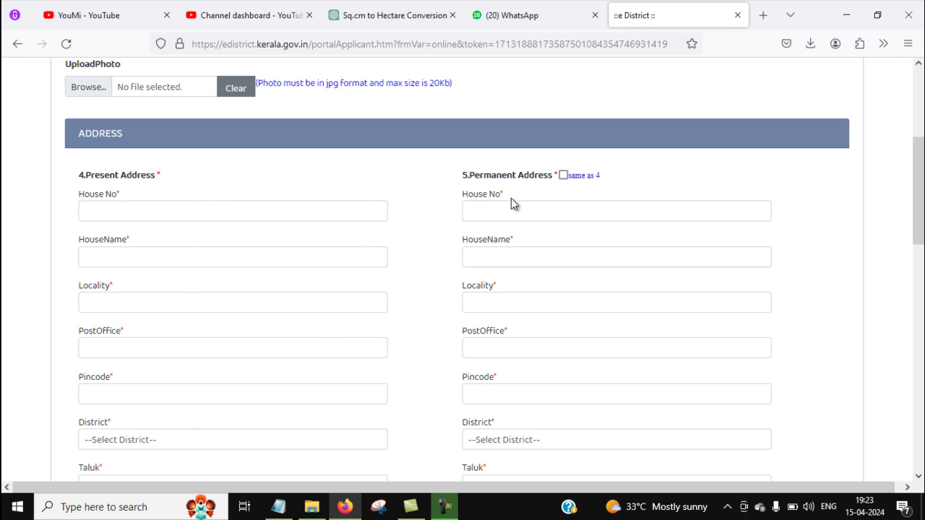
pyautogui.click(564, 177)
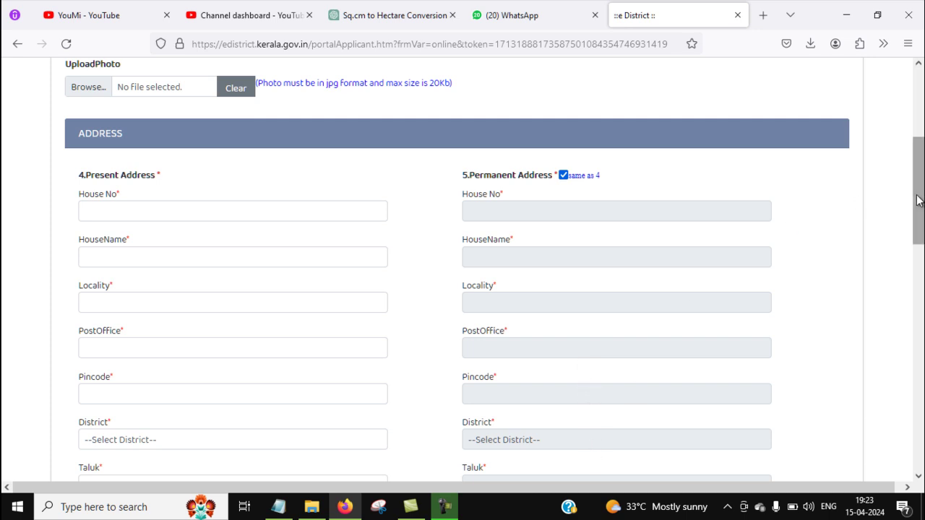
# Step: Examine the personal details fields for the father's name, mother's name and guardian
pyautogui.moveTo(916, 200); pyautogui.dragTo(922, 332)
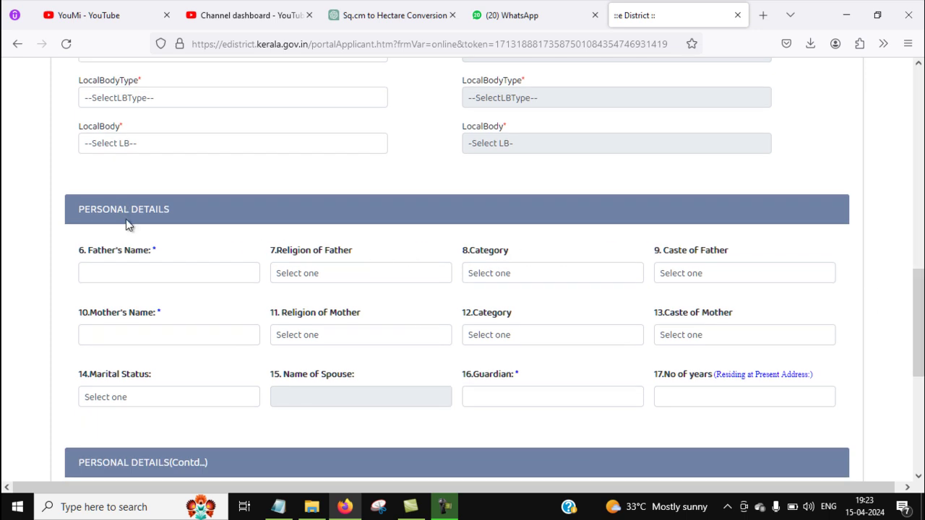
pyautogui.click(140, 271)
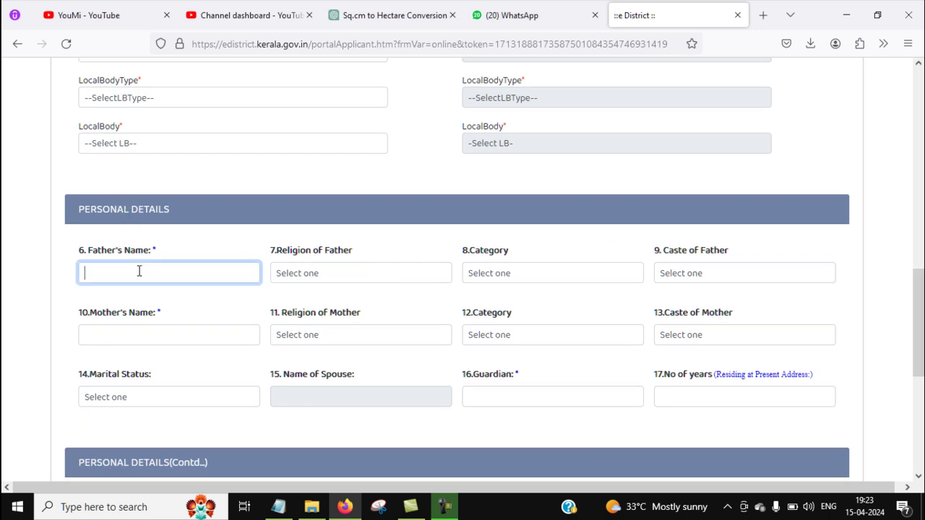
pyautogui.click(157, 331)
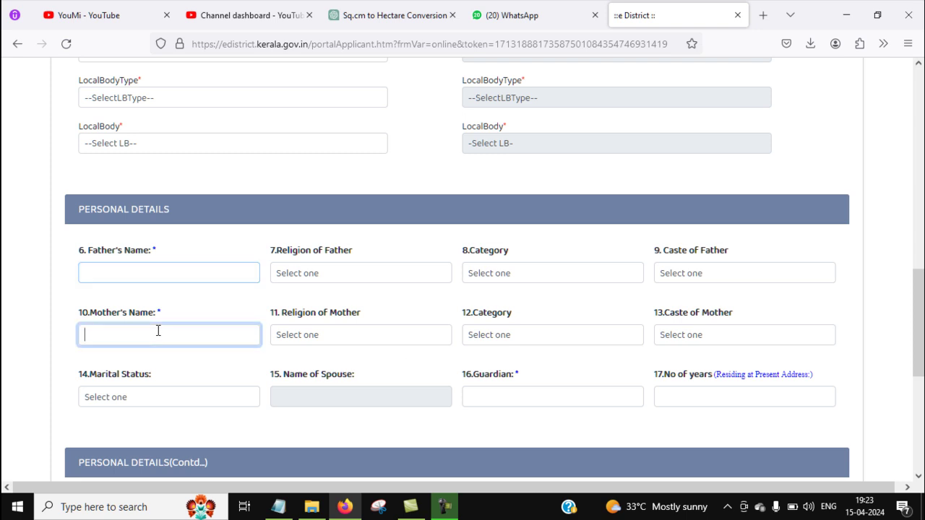
pyautogui.click(500, 395)
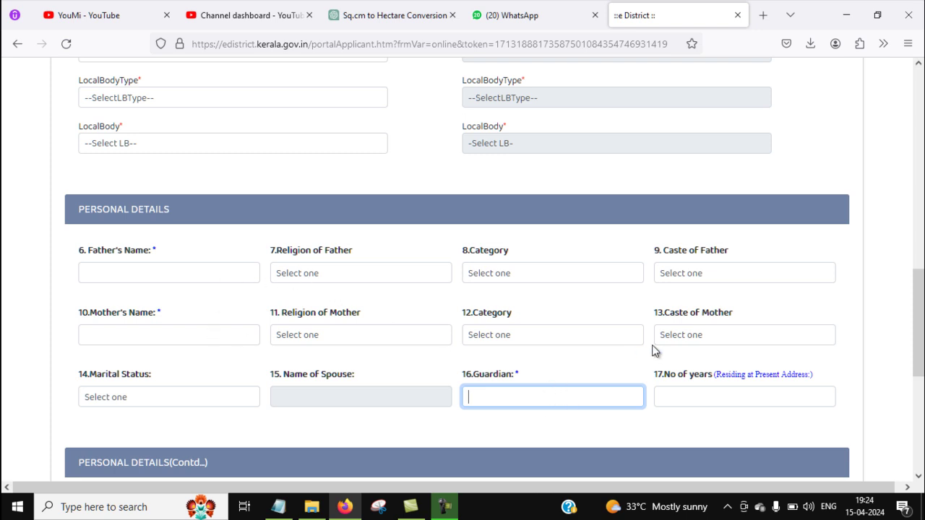
# Step: Examine the additional personal details, including the mobile and ration card number fields
pyautogui.scroll(-3, 921, 311)
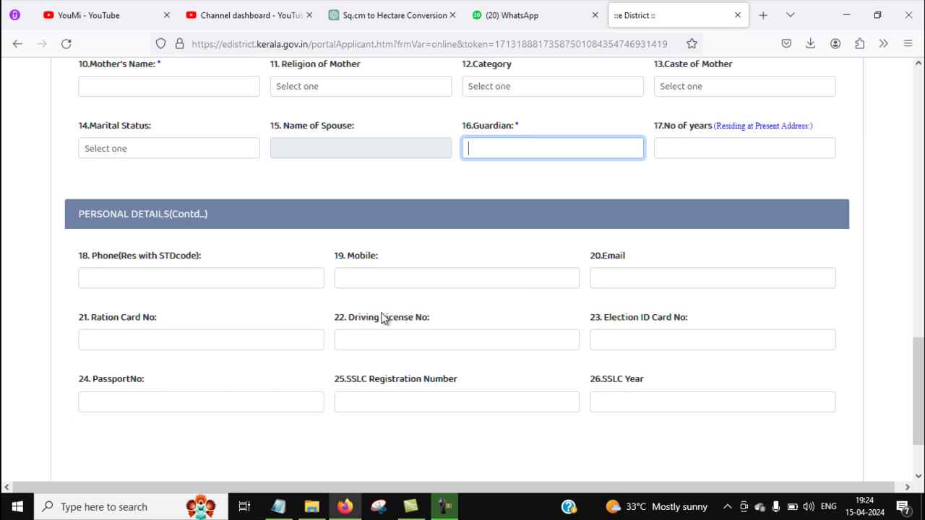
pyautogui.click(390, 276)
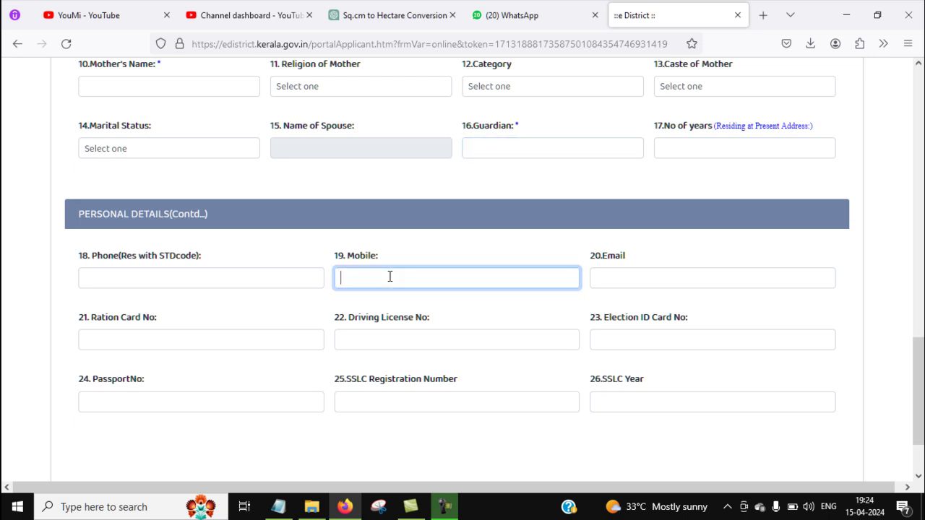
pyautogui.click(204, 341)
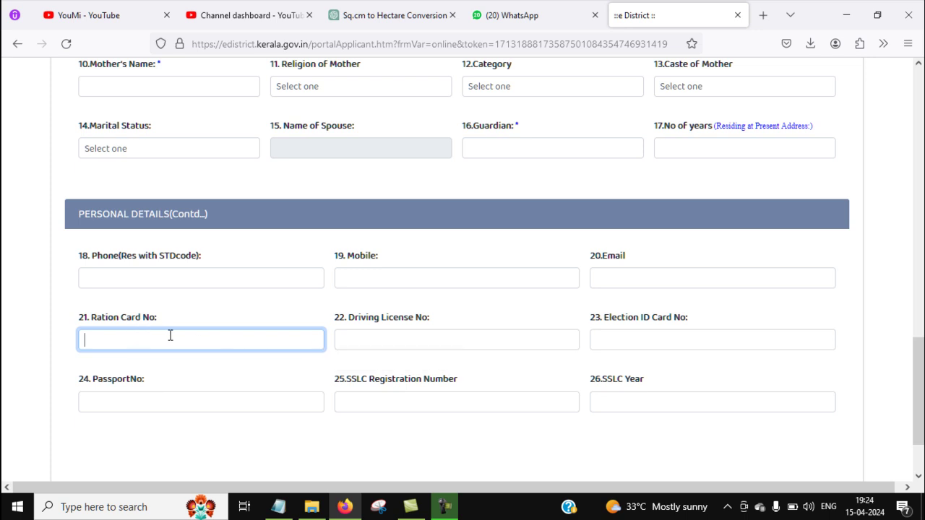
pyautogui.click(399, 279)
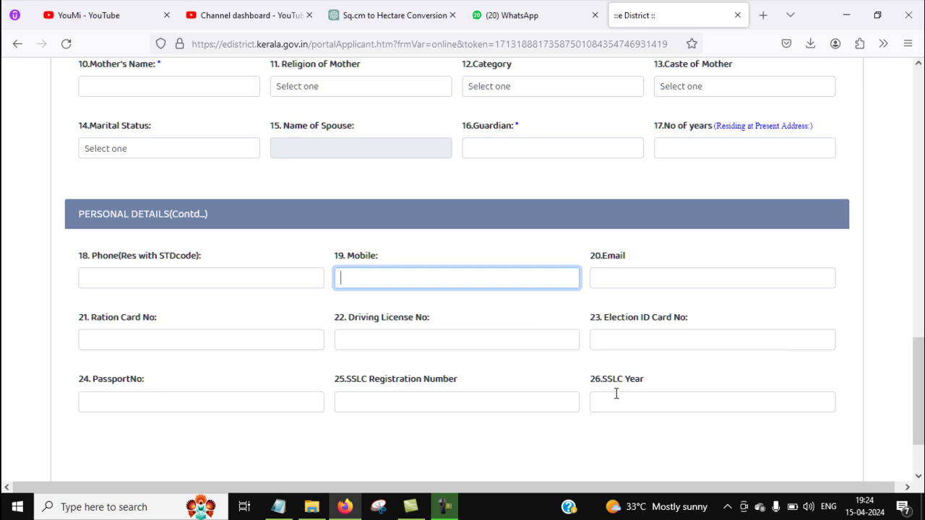
# Step: Run the duplicate check on the completed registration form and submit the applicant registration
pyautogui.scroll(-2, 486, 374)
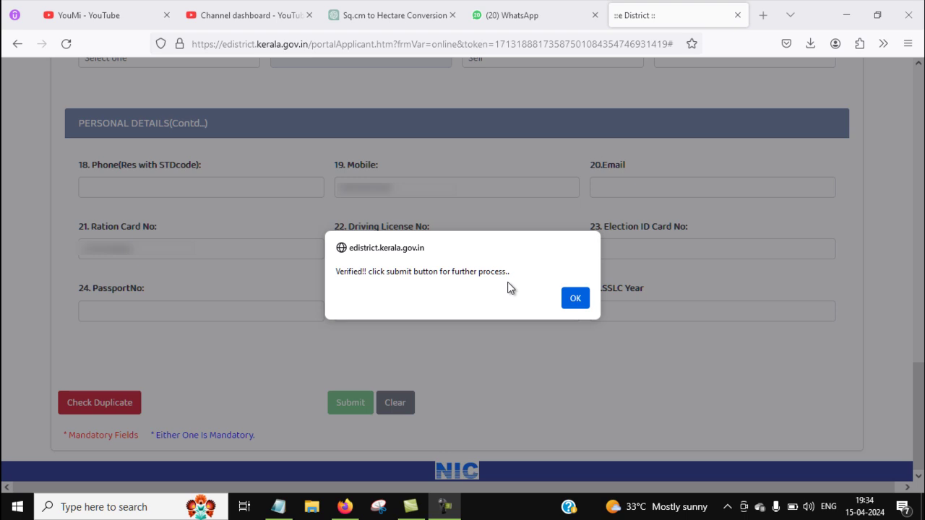
pyautogui.click(573, 302)
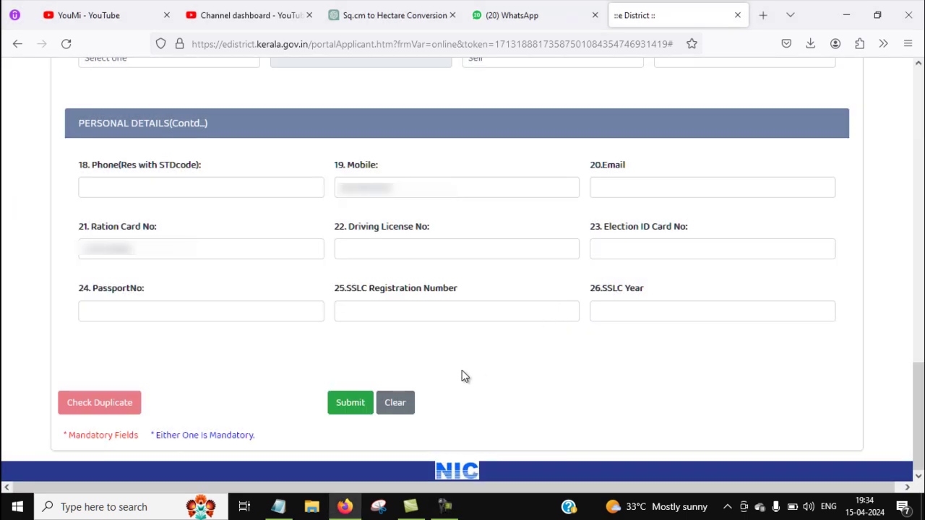
pyautogui.click(349, 407)
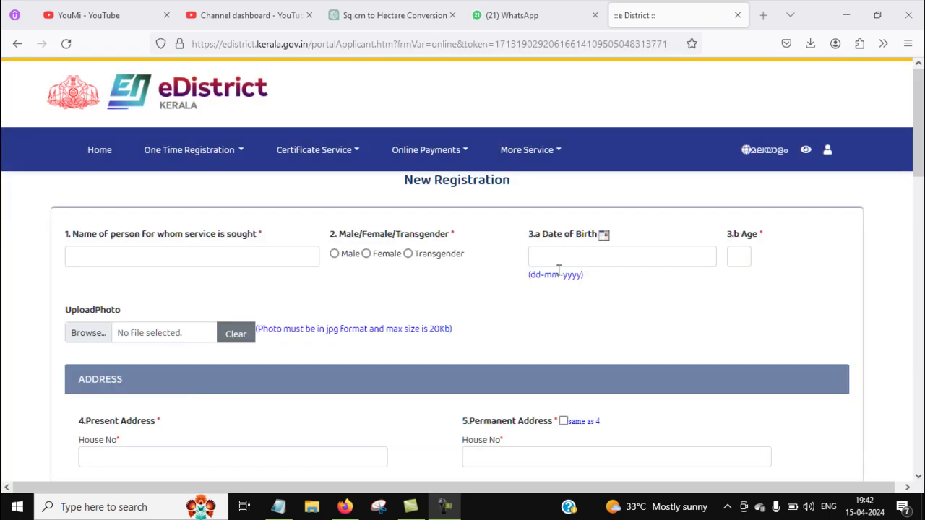
# Step: Open the Edit Registration form and look through its address, personal details and contact fields
pyautogui.click(220, 158)
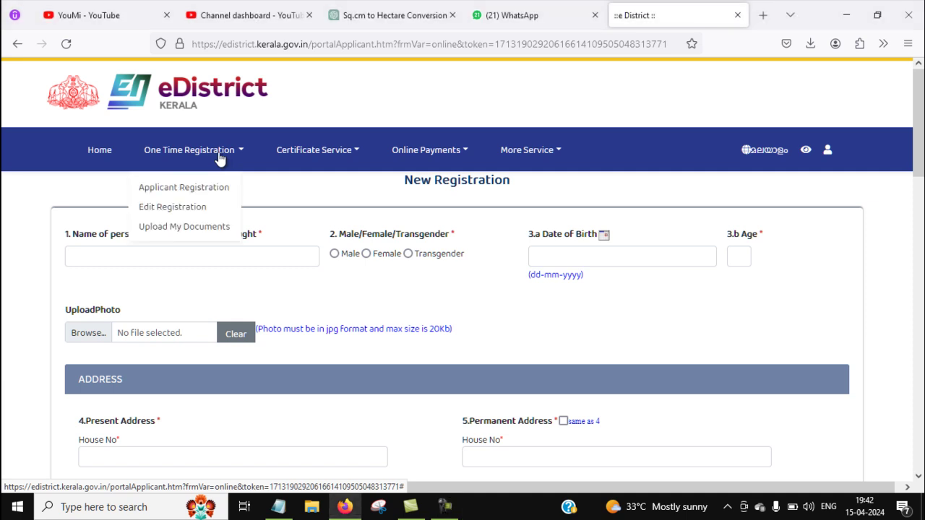
pyautogui.click(187, 214)
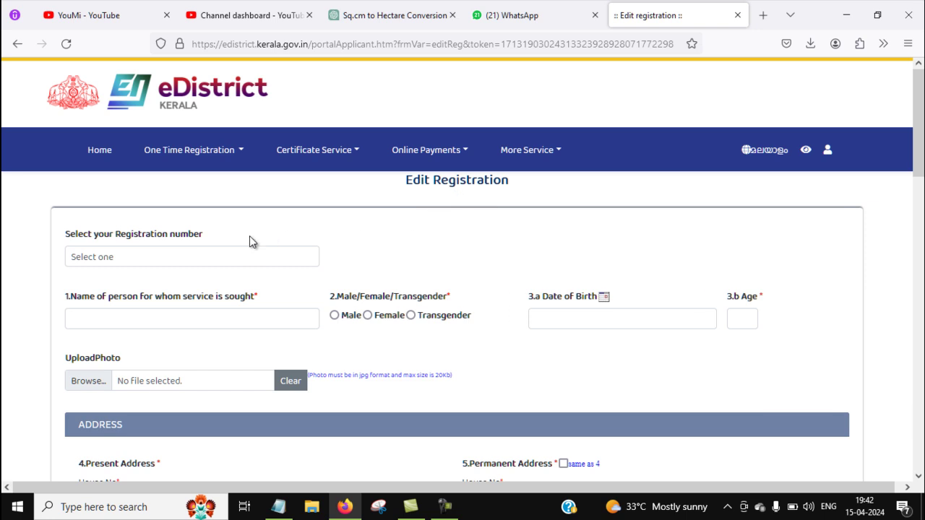
pyautogui.scroll(-3, 376, 282)
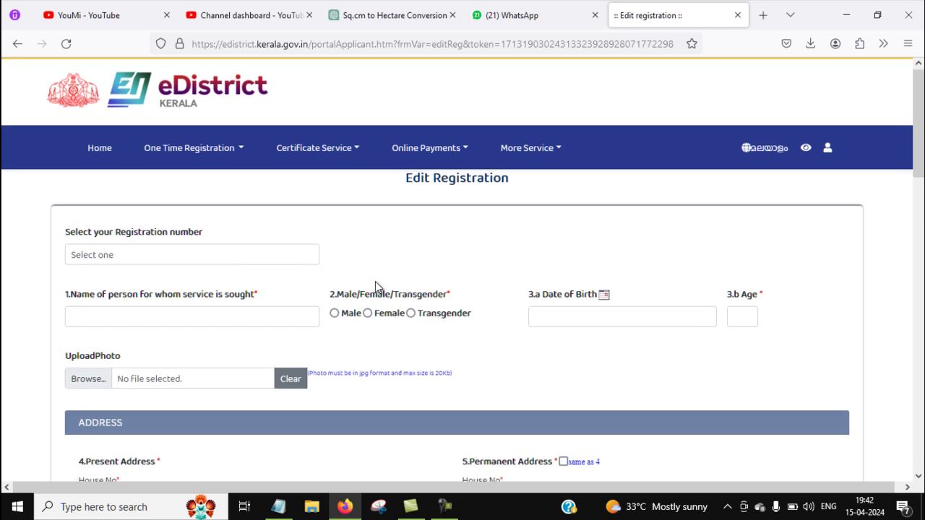
pyautogui.scroll(-10, 379, 293)
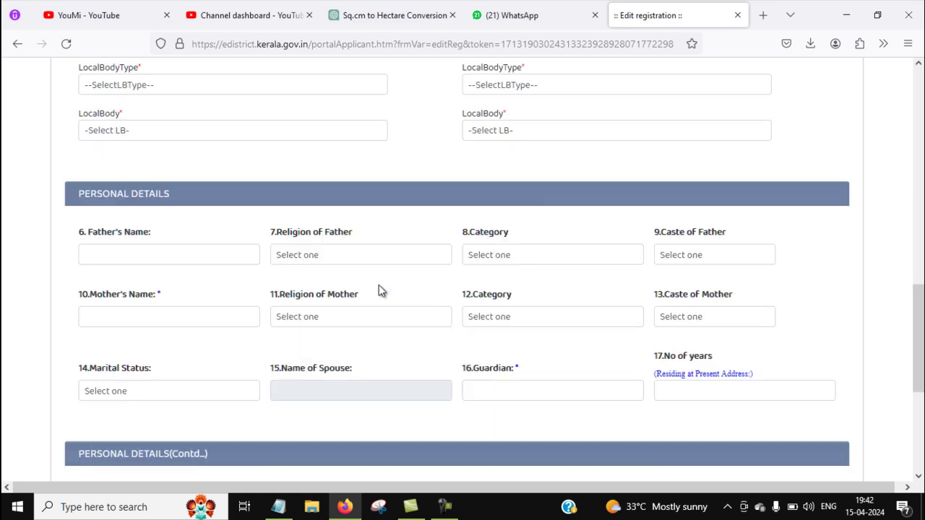
pyautogui.scroll(-2, 379, 286)
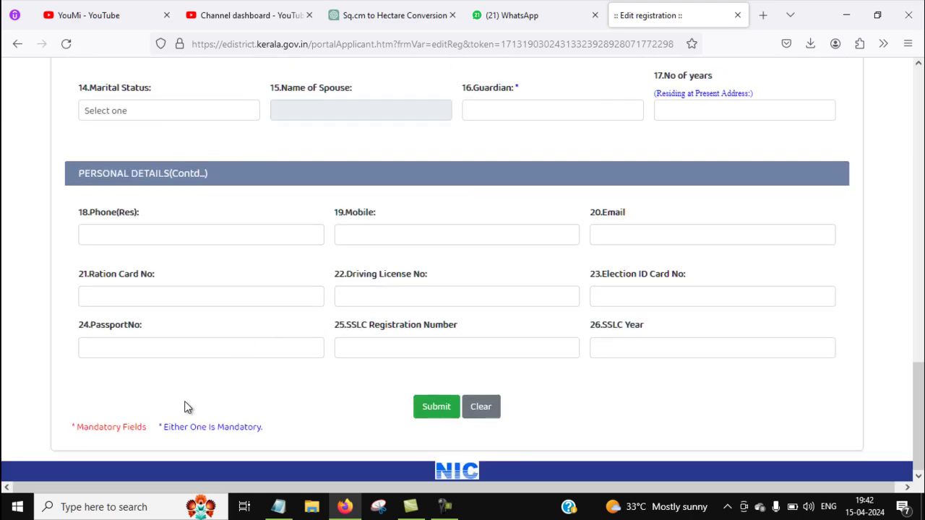
pyautogui.scroll(15, 426, 344)
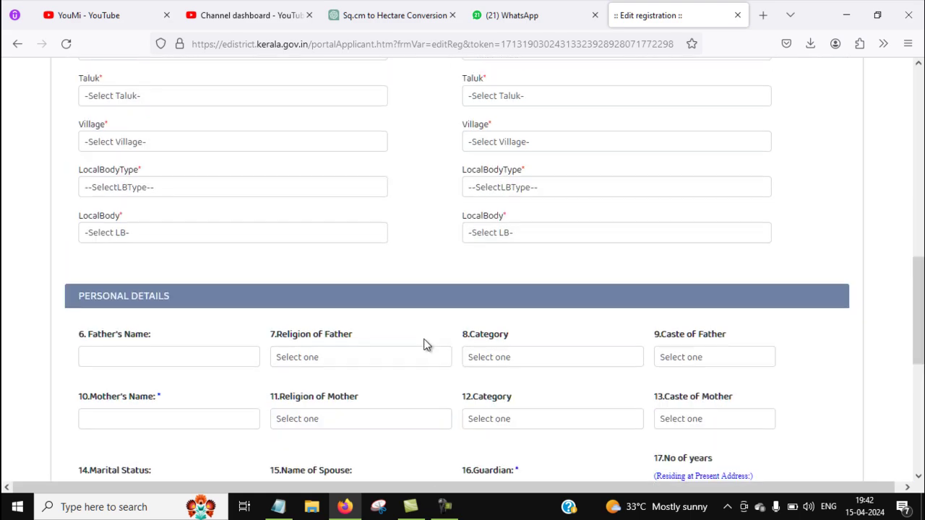
pyautogui.scroll(3, 425, 346)
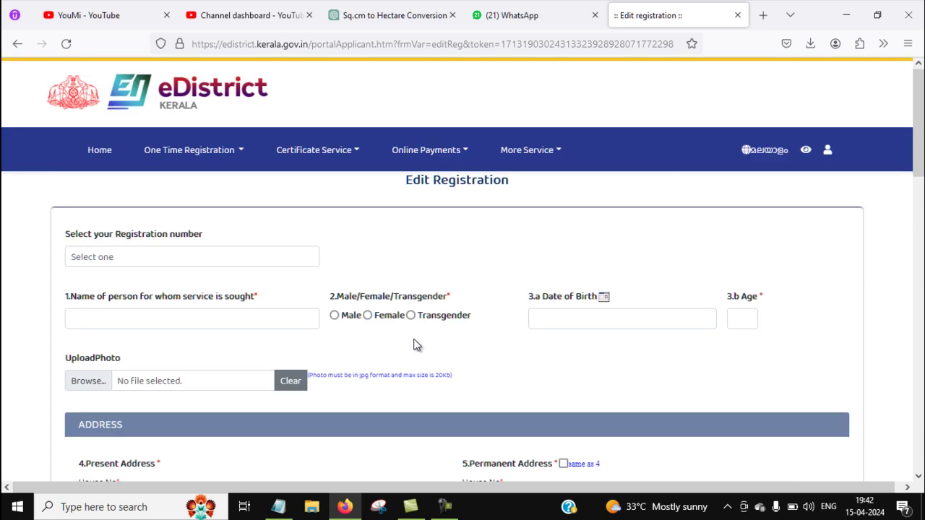
# Step: Open the page for uploading the applicant's own documents and select the applicant's registration number
pyautogui.click(223, 157)
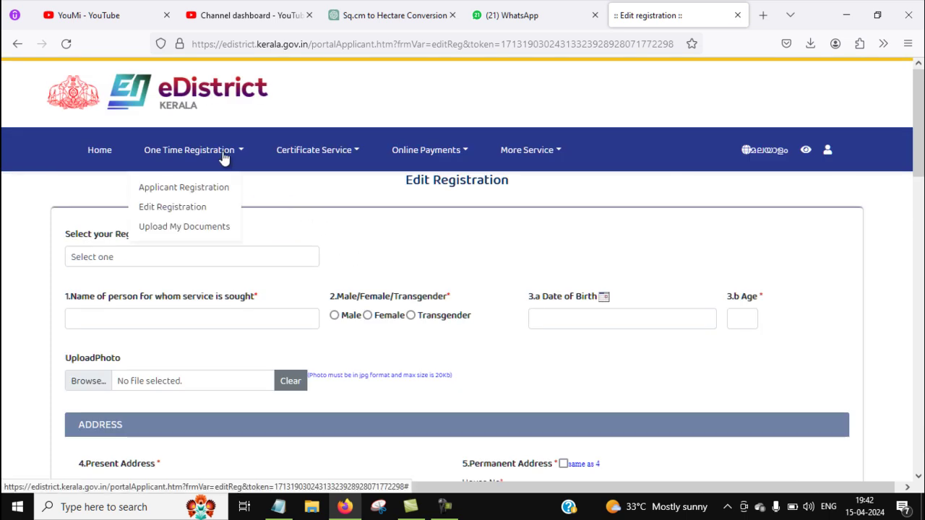
pyautogui.click(204, 230)
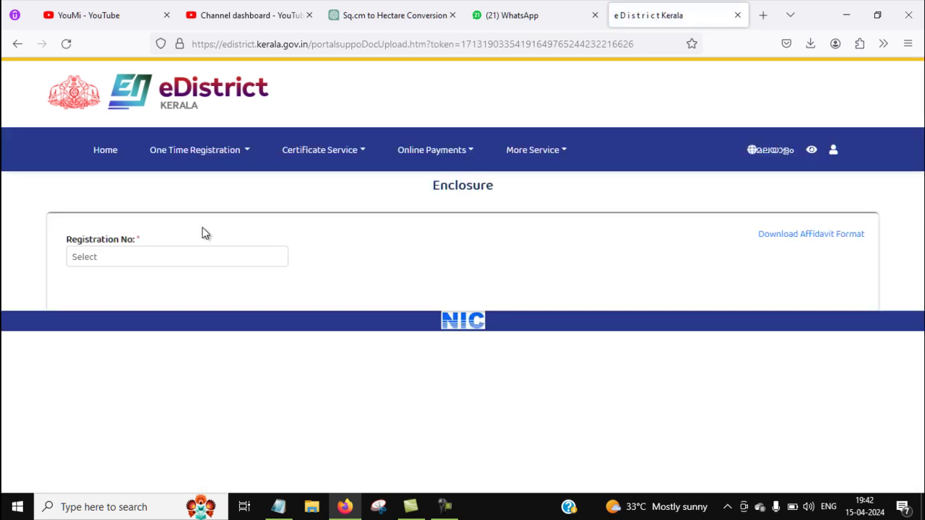
pyautogui.click(137, 262)
pyautogui.click(145, 293)
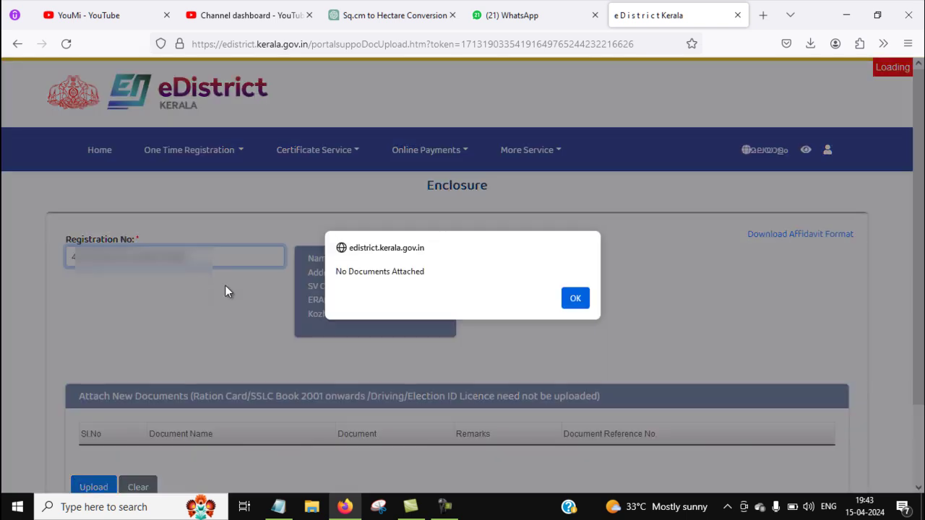
pyautogui.press('Return')
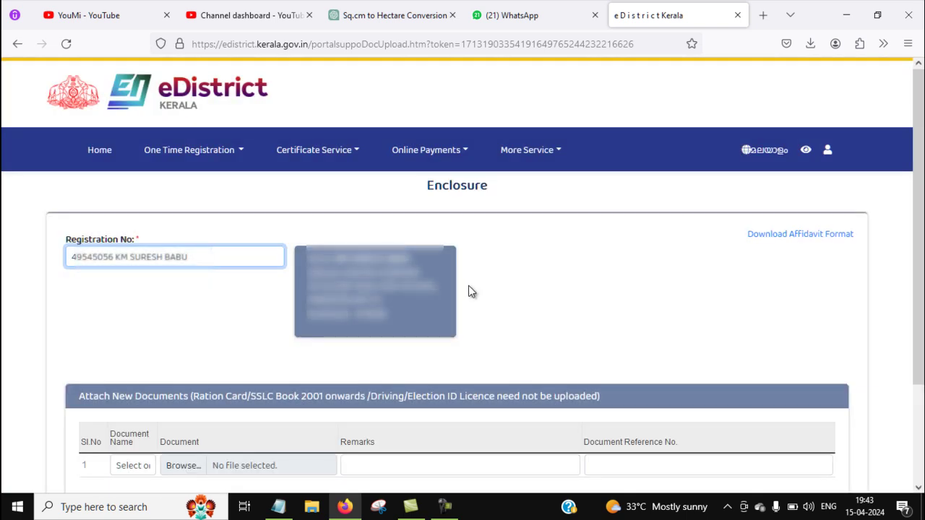
# Step: Set the document name of the new attachment to Aadhaar Card
pyautogui.scroll(-3, 469, 292)
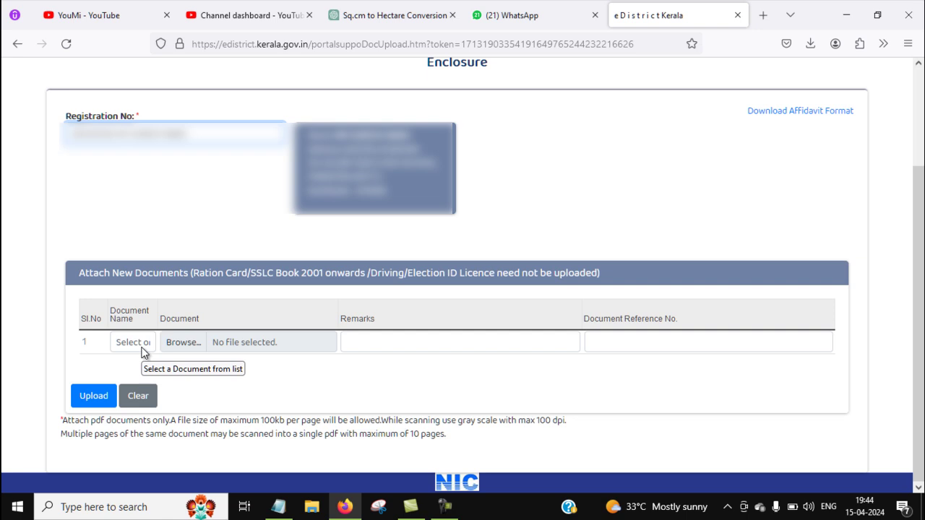
pyautogui.click(142, 344)
pyautogui.scroll(-1, 174, 168)
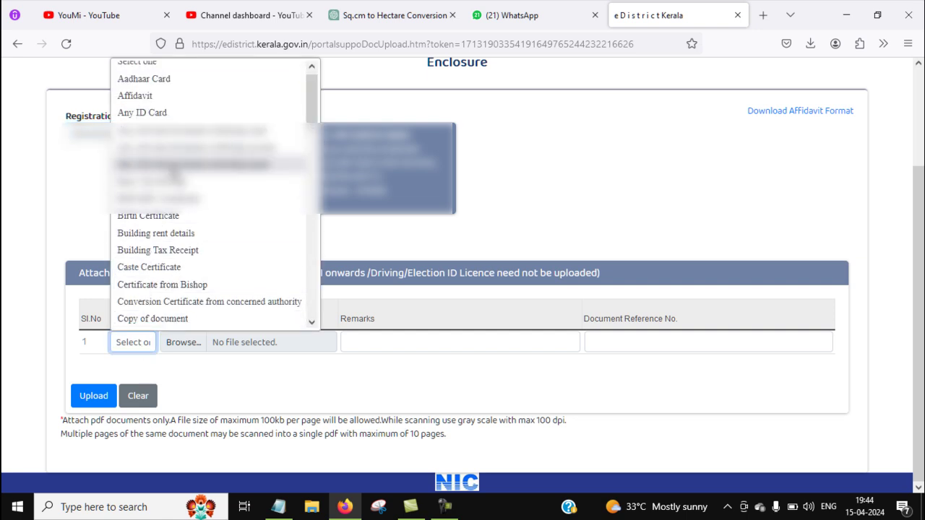
pyautogui.scroll(1, 174, 168)
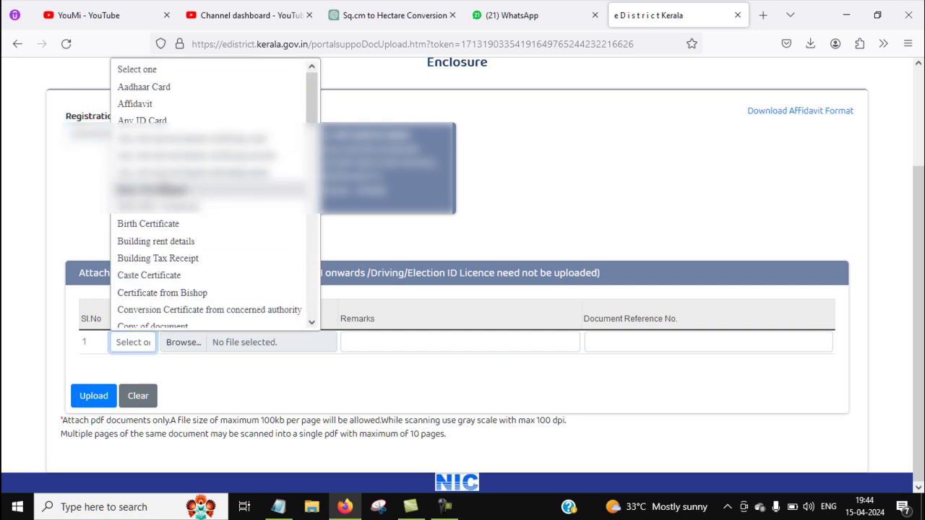
pyautogui.click(157, 87)
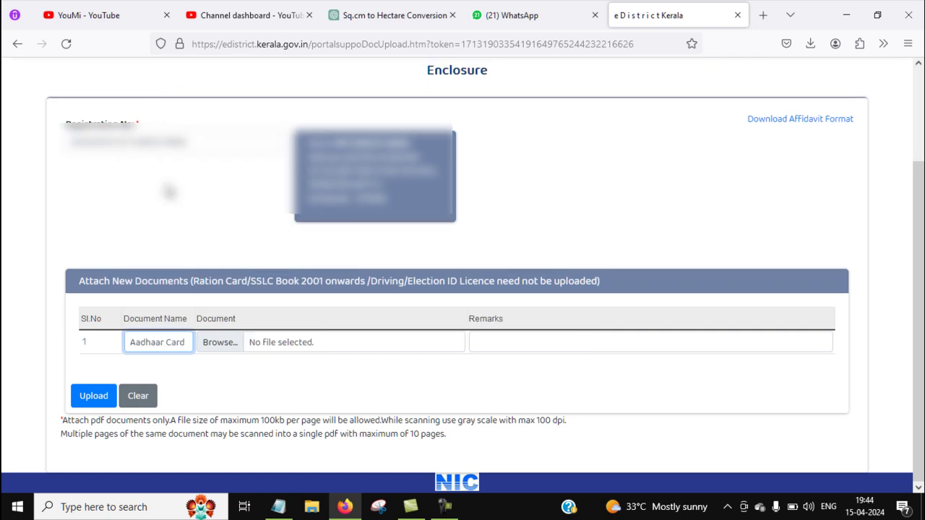
# Step: Attach Adhar.pdf from the applicant's documents folder on New Volume (E:) as the Aadhaar Card file
pyautogui.click(224, 346)
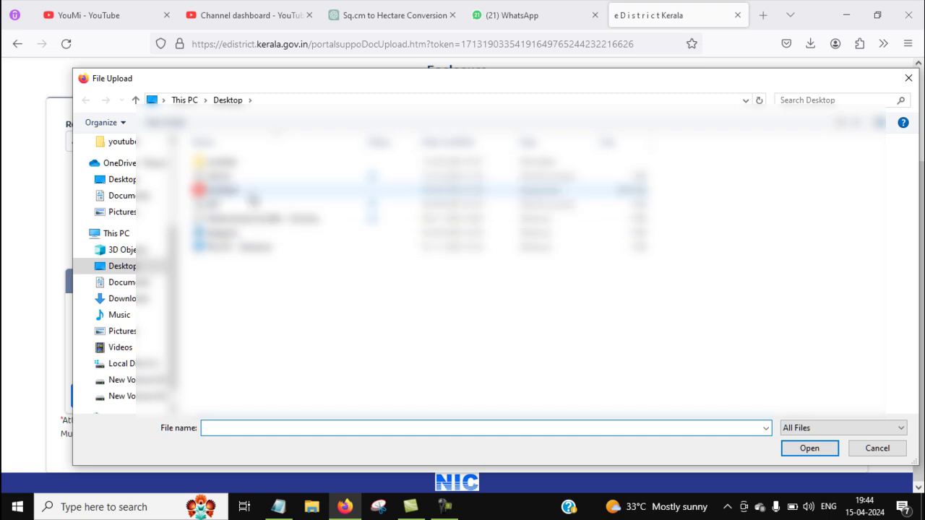
pyautogui.click(123, 397)
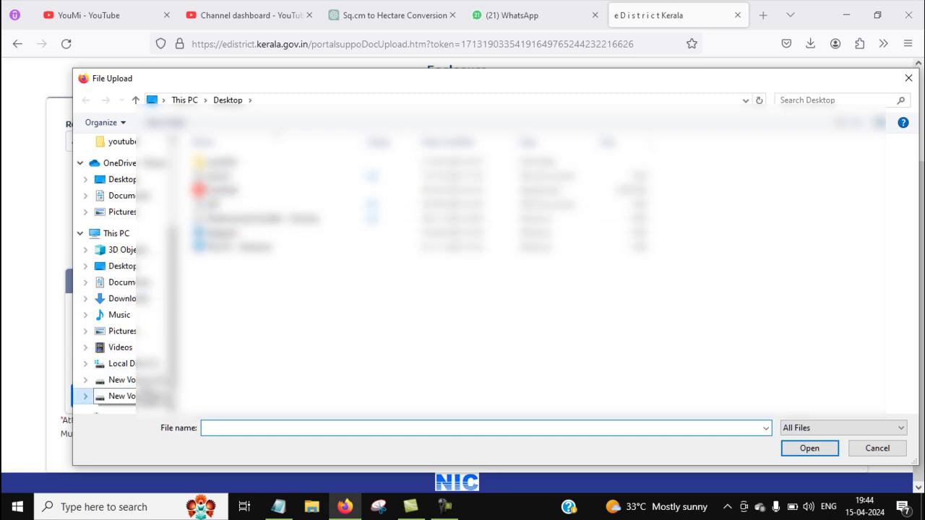
pyautogui.doubleClick(449, 297)
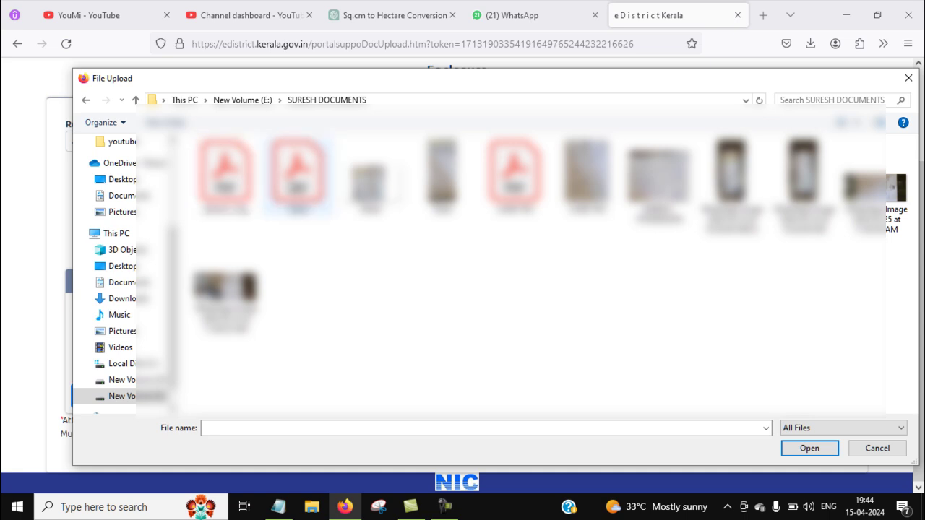
pyautogui.click(296, 177)
pyautogui.click(809, 449)
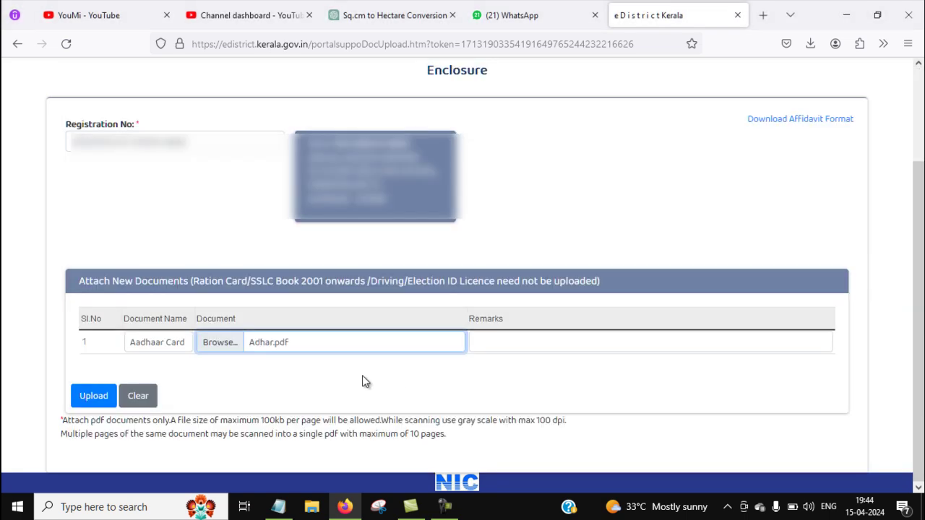
# Step: Enter the remark "adhaar" for the Aadhaar Card and upload the document
pyautogui.click(580, 344)
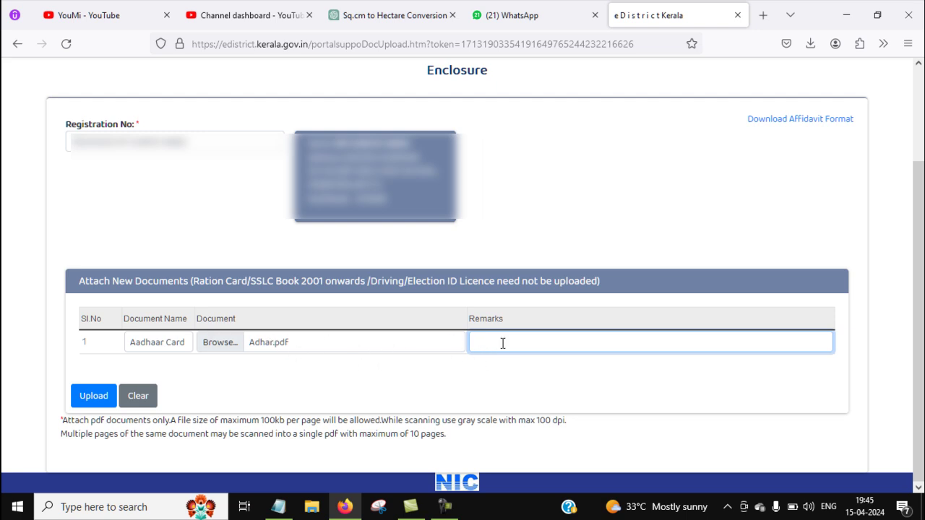
pyautogui.write('adhaar')
pyautogui.click(97, 397)
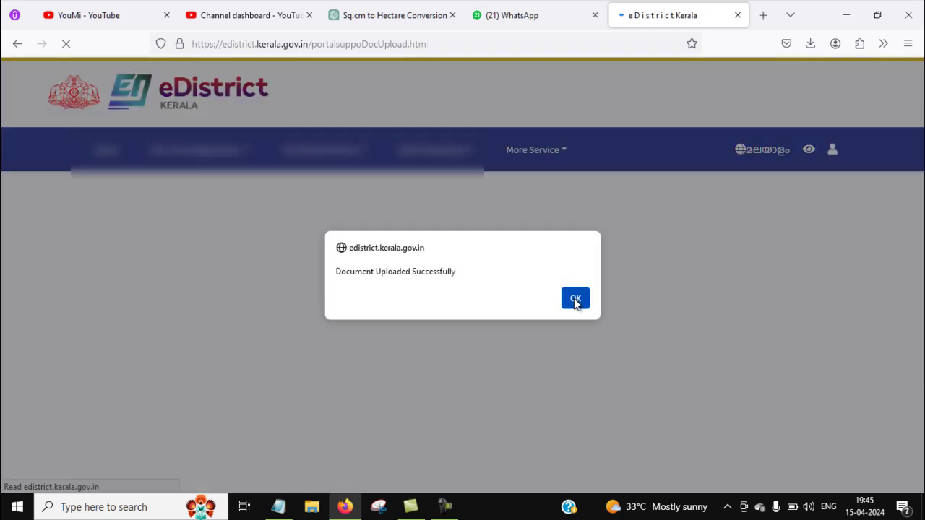
pyautogui.click(574, 298)
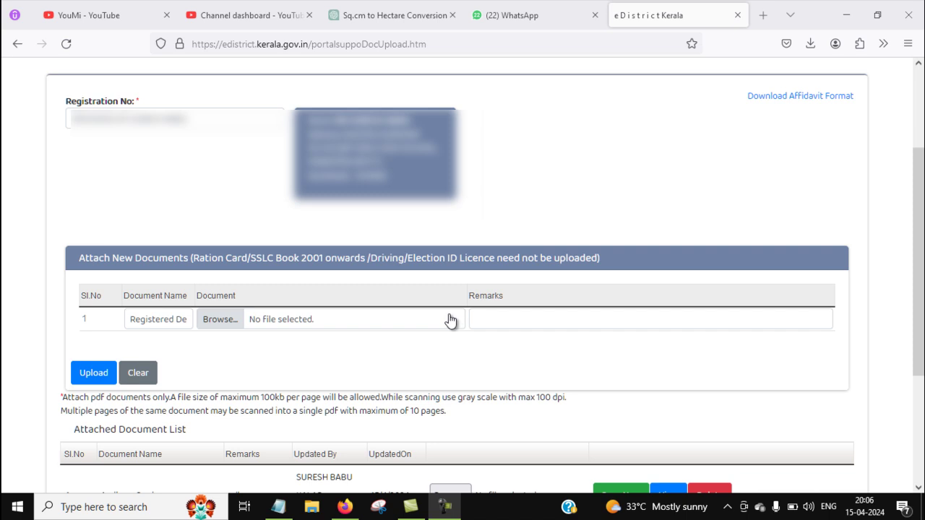
# Step: Check the file size of adaram copy_compressed_compressed in the Downloads folder against the portal's per-page upload limit, without attaching it
pyautogui.click(210, 325)
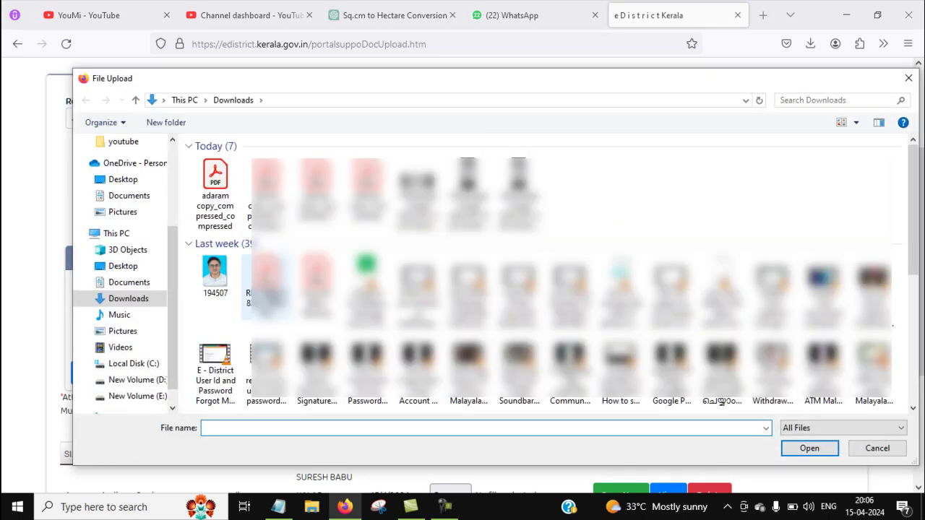
pyautogui.click(214, 184)
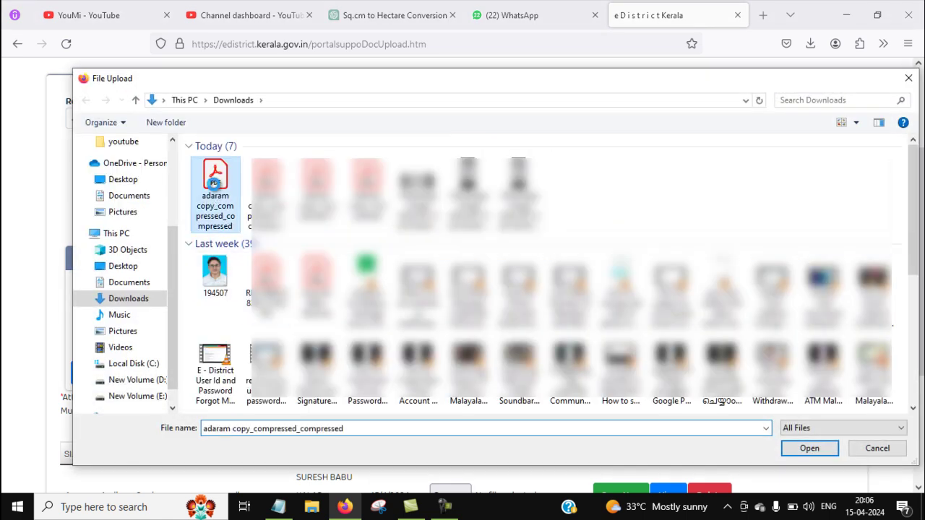
pyautogui.rightClick(214, 184)
pyautogui.click(254, 482)
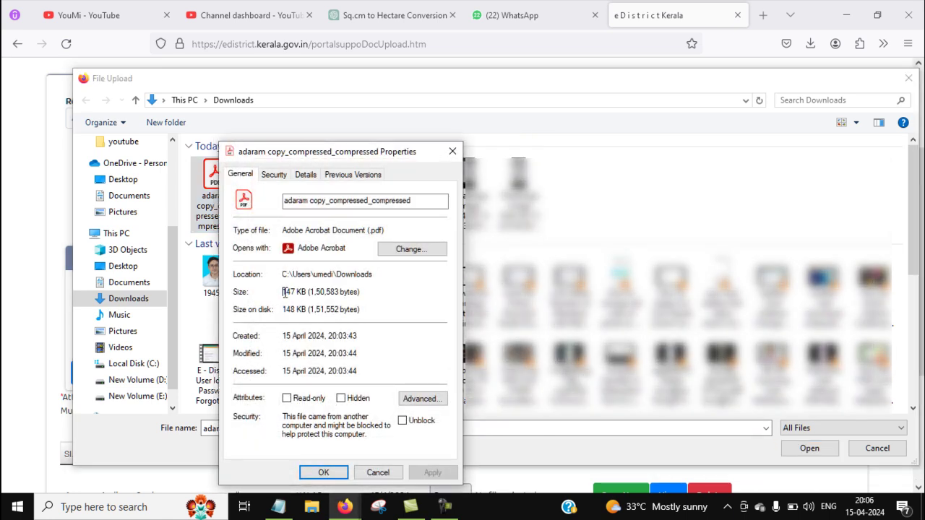
pyautogui.moveTo(284, 292); pyautogui.dragTo(307, 293)
pyautogui.click(290, 309)
pyautogui.click(324, 473)
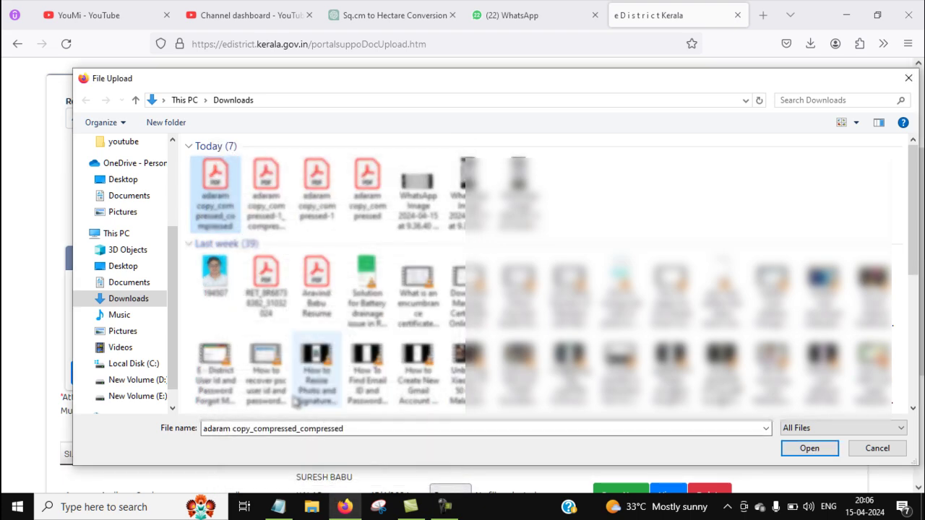
pyautogui.click(909, 80)
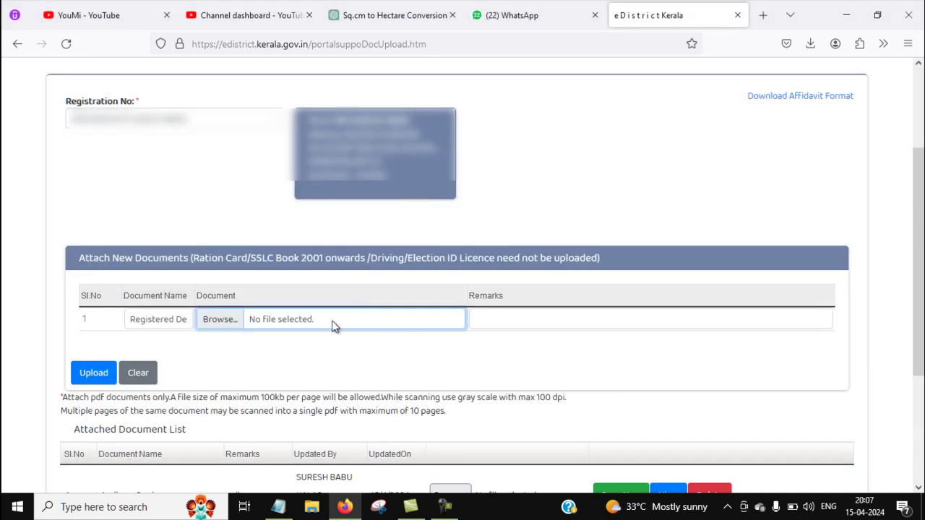
pyautogui.click(273, 394)
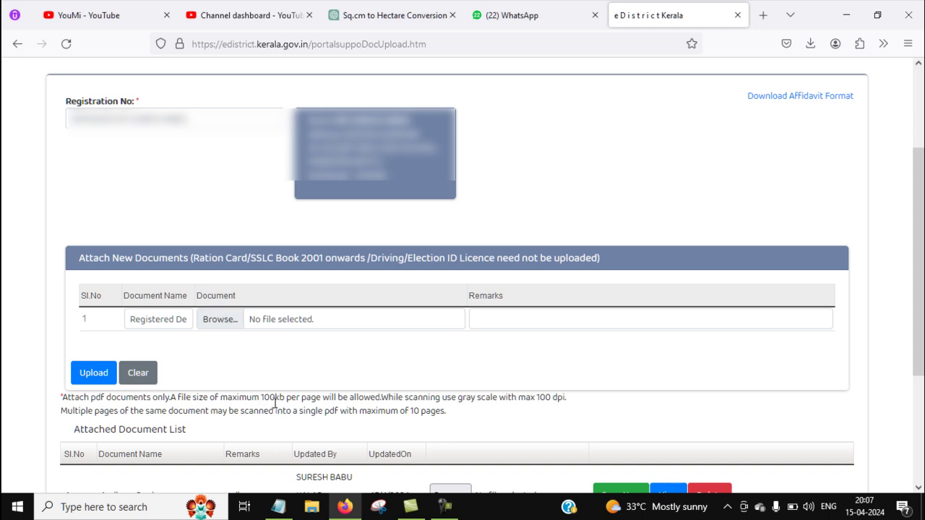
# Step: Search the web in a new tab for "compress pdf 100kb" and open the Pi7 PDF Compressor page
pyautogui.click(762, 16)
pyautogui.click(305, 44)
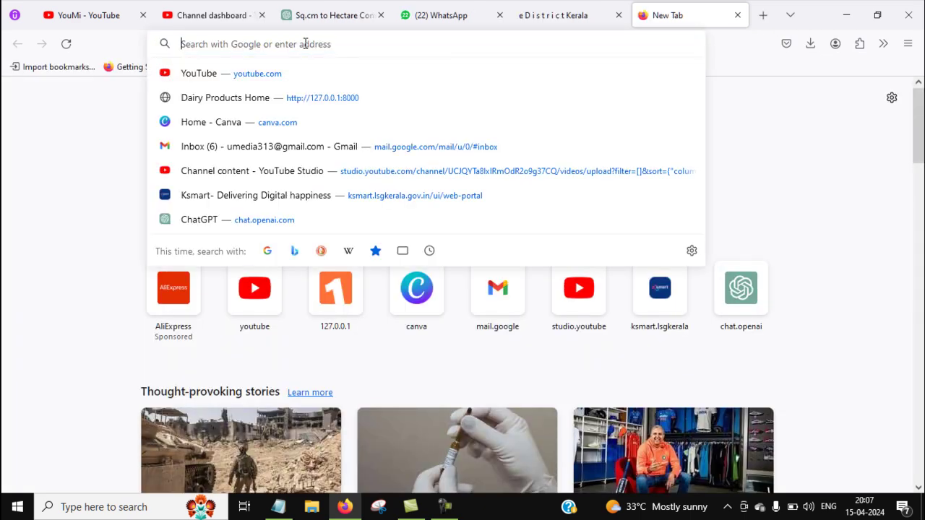
pyautogui.write('comp')
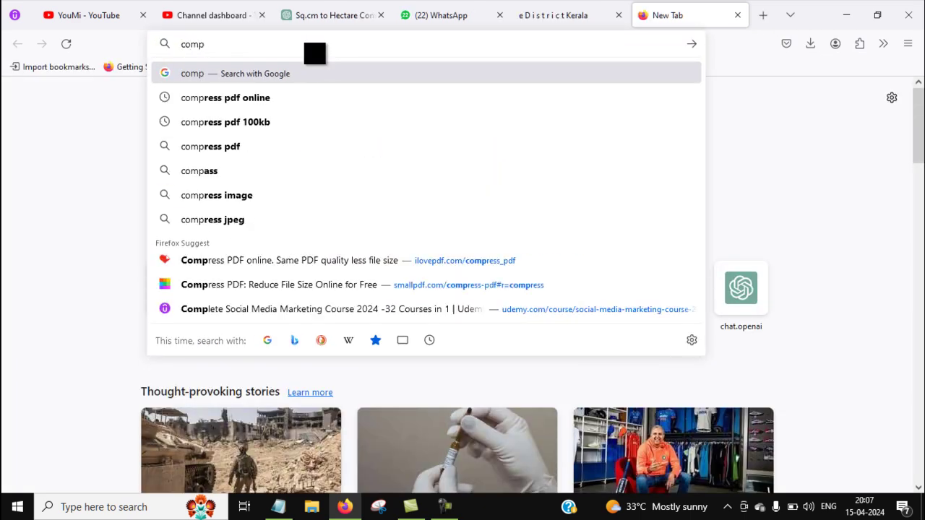
pyautogui.write('ress')
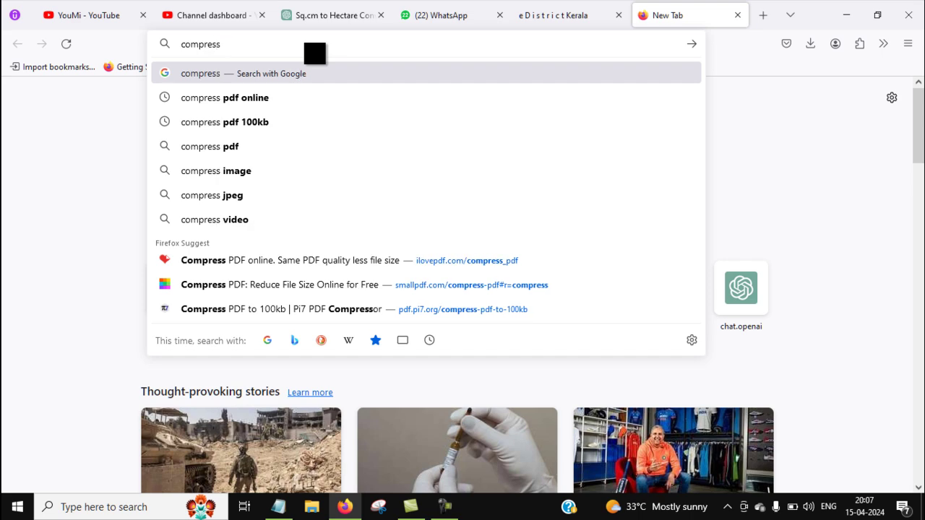
pyautogui.click(265, 123)
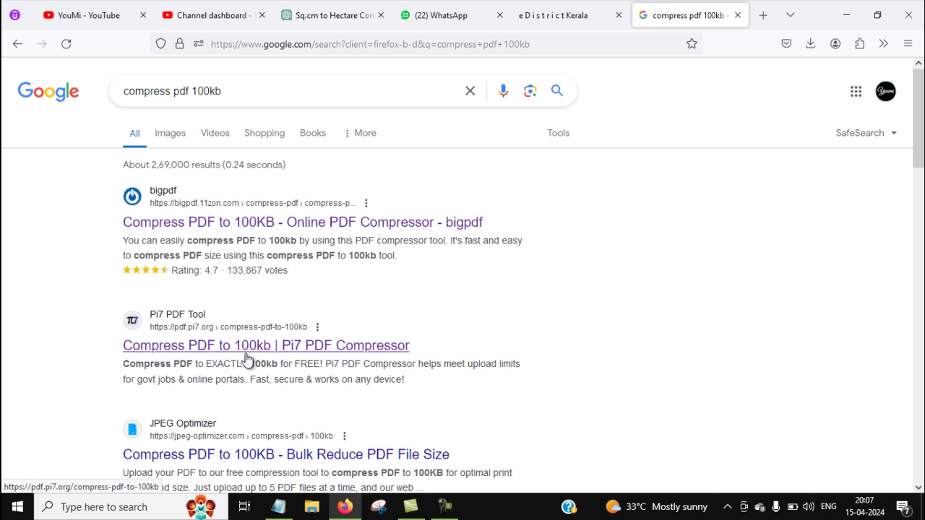
pyautogui.click(374, 352)
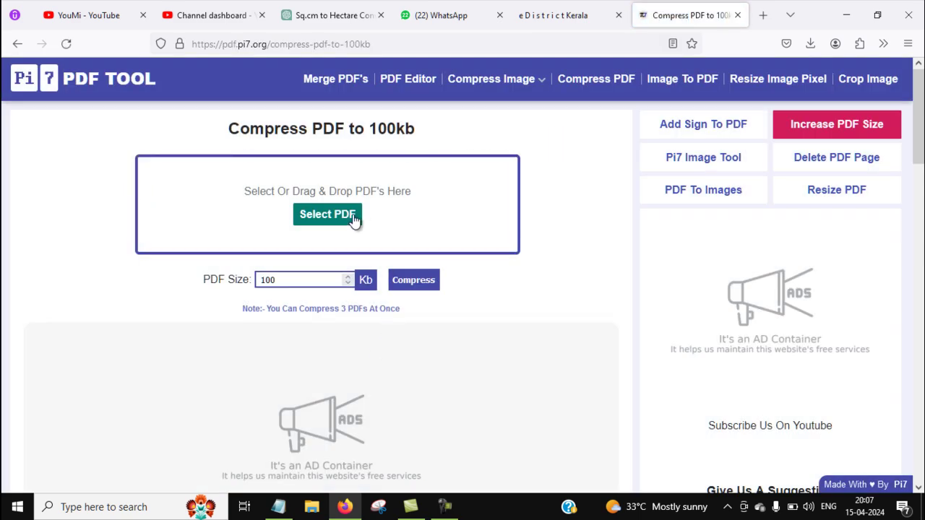
# Step: Load adaram copy_compressed_compressed from the Downloads folder into the PDF compressor
pyautogui.click(346, 216)
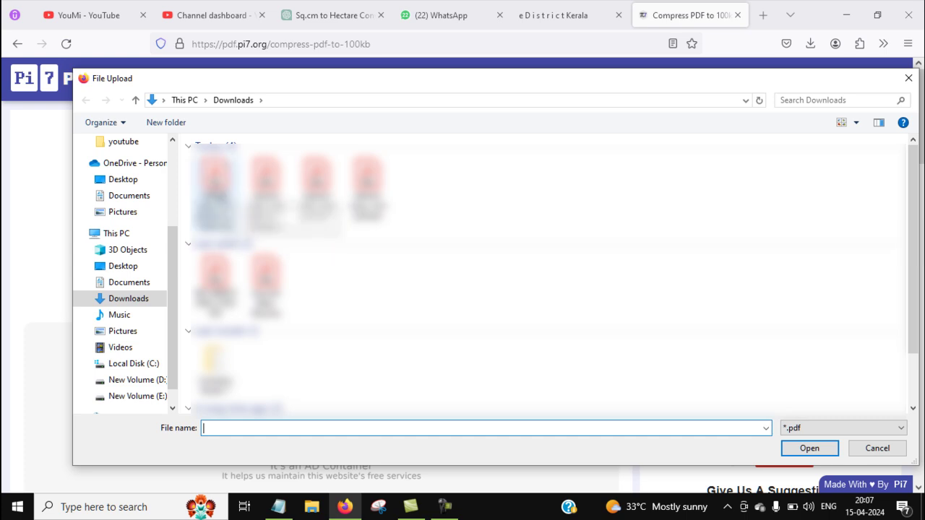
pyautogui.click(215, 184)
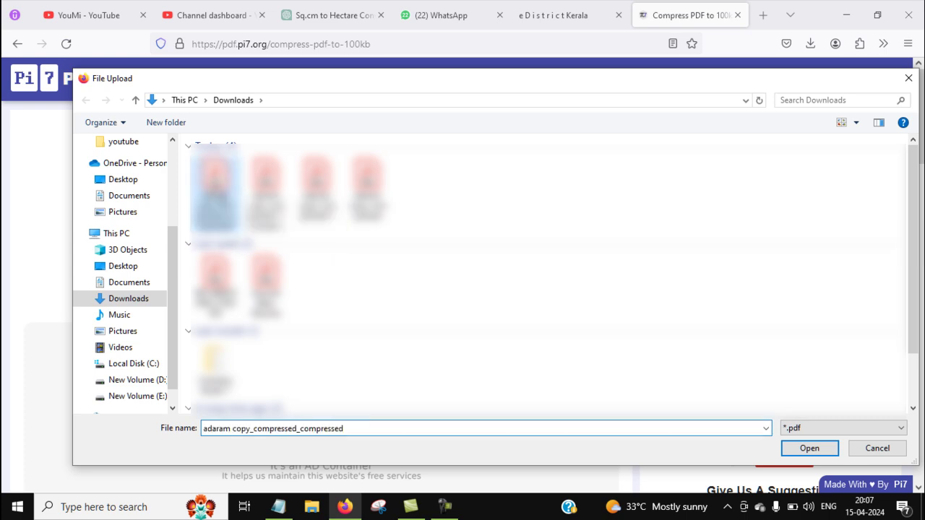
pyautogui.click(809, 449)
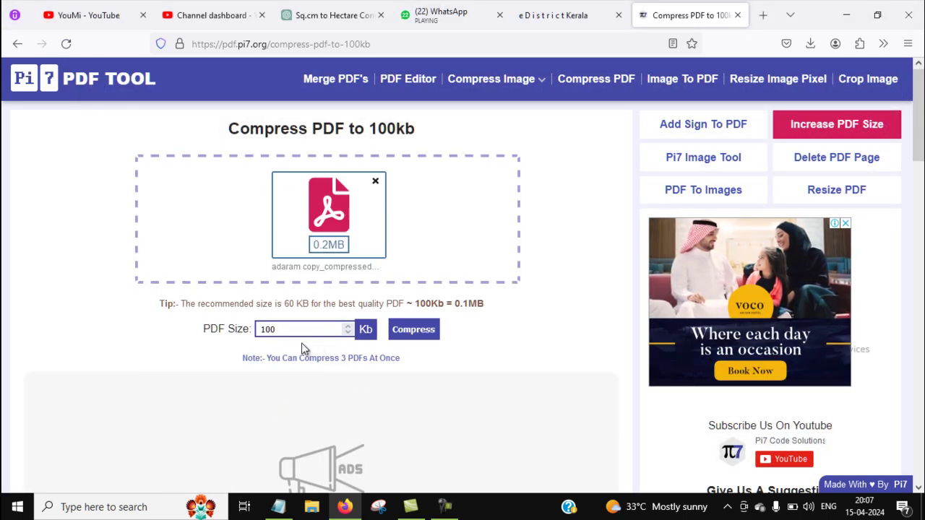
# Step: Set the target PDF size to 99 KB and compress the file
pyautogui.click(279, 330)
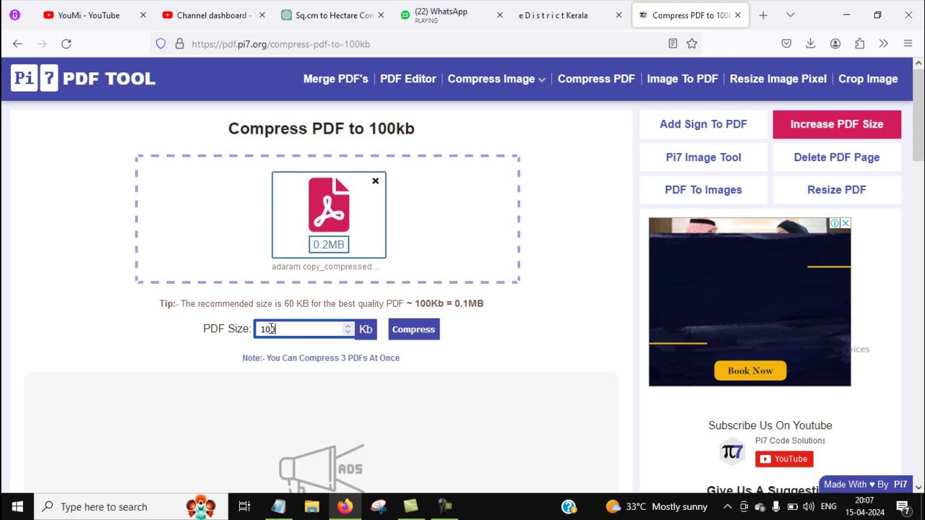
pyautogui.press('BackSpace')
pyautogui.press('BackSpace')
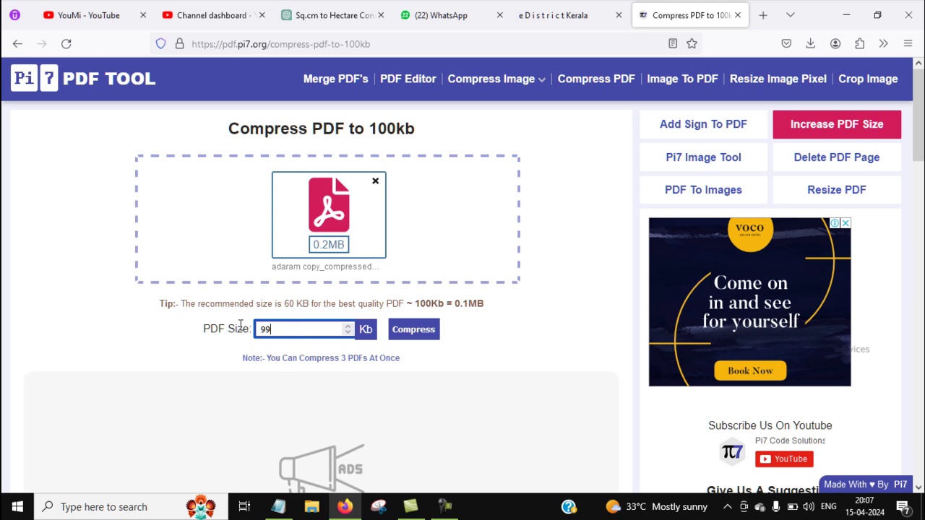
pyautogui.hotkey('ctrl', 'a')
pyautogui.write('10')
pyautogui.click(403, 333)
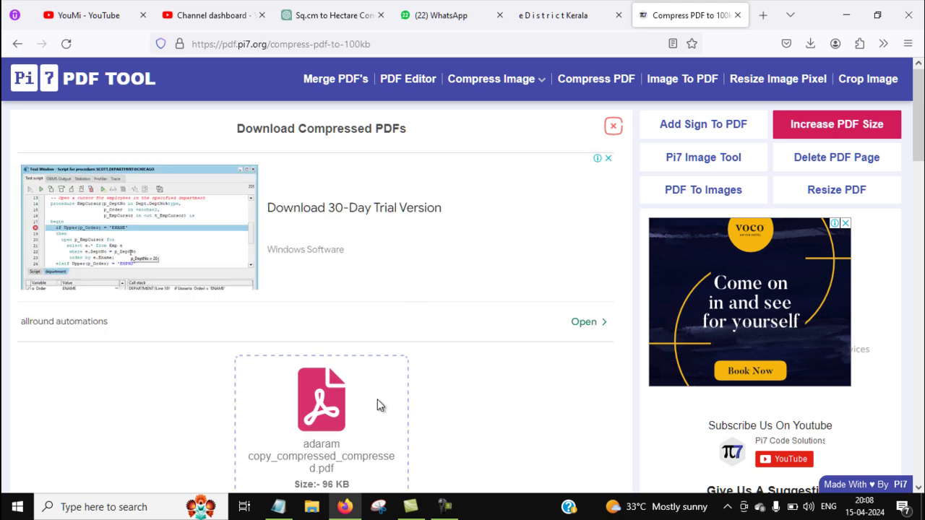
# Step: Rename the compressed PDF as adaram and download it
pyautogui.scroll(-1, 377, 396)
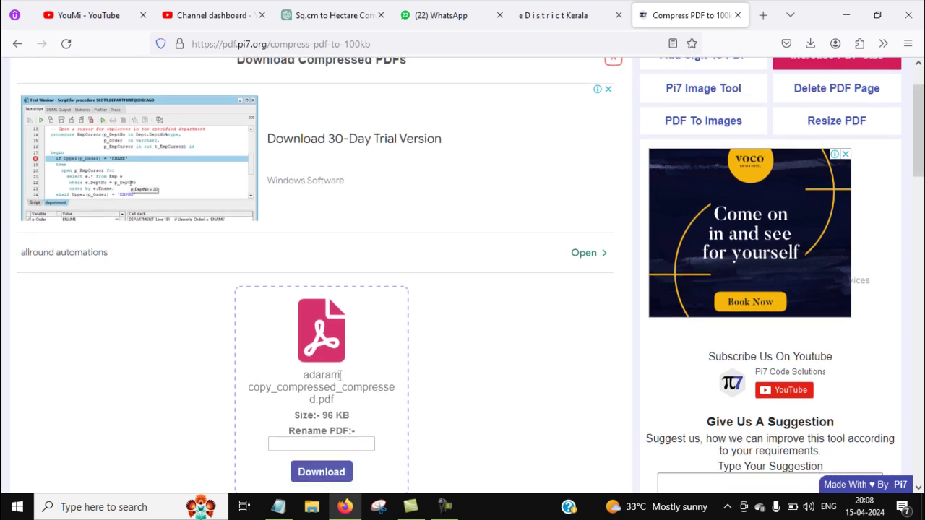
pyautogui.scroll(-1, 340, 397)
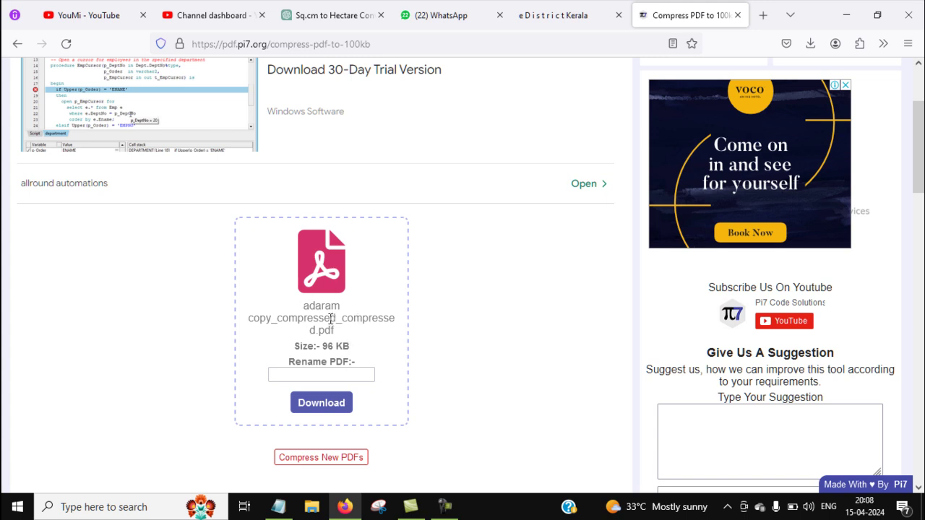
pyautogui.click(323, 373)
pyautogui.click(322, 375)
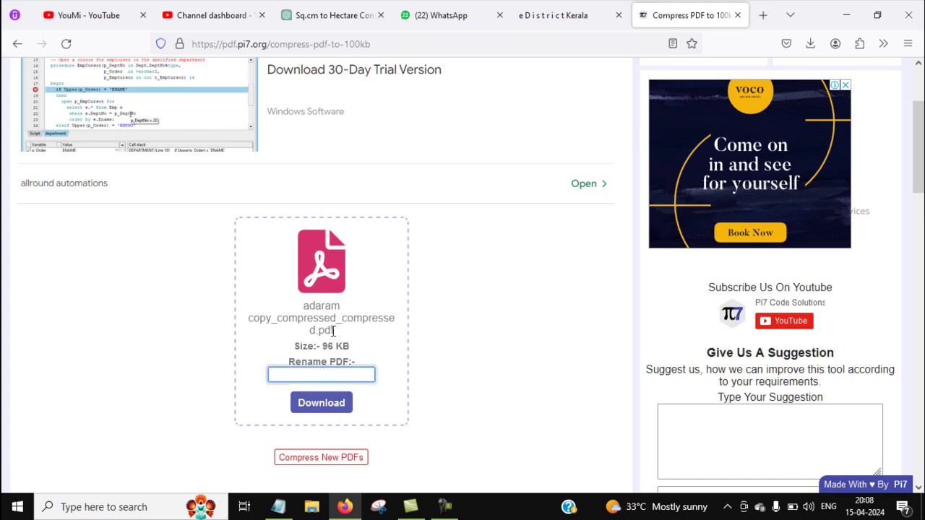
pyautogui.write('ada')
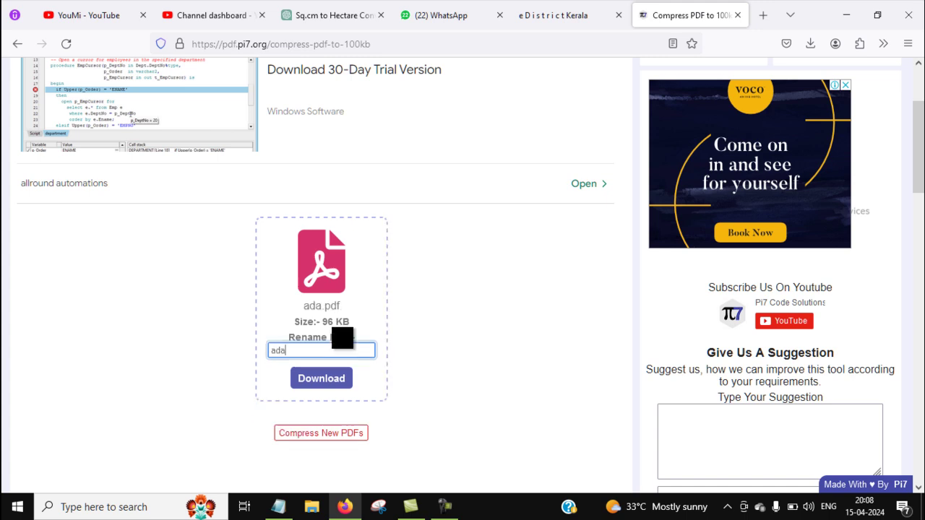
pyautogui.write('ram')
pyautogui.click(323, 379)
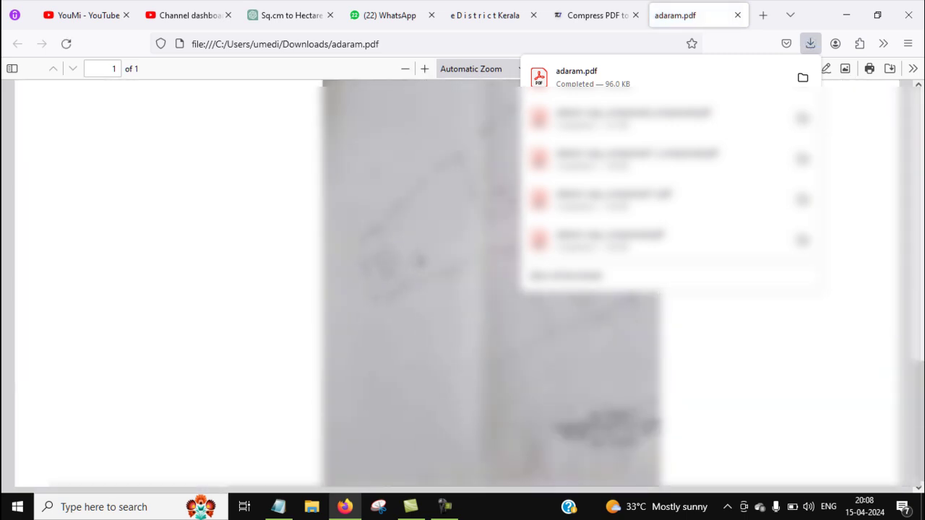
# Step: Return to the eDistrict Kerala upload page, attach adaram.pdf from Downloads as the registered deed and upload it
pyautogui.click(478, 21)
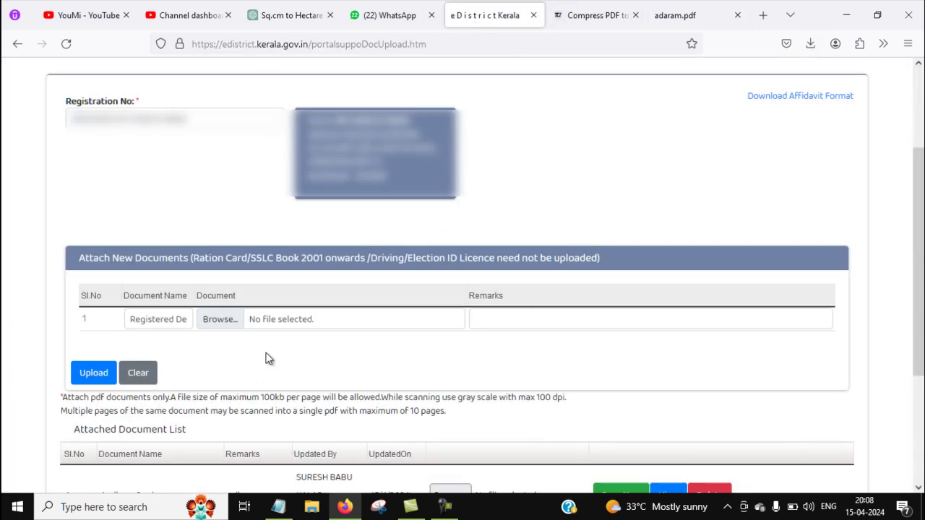
pyautogui.click(230, 323)
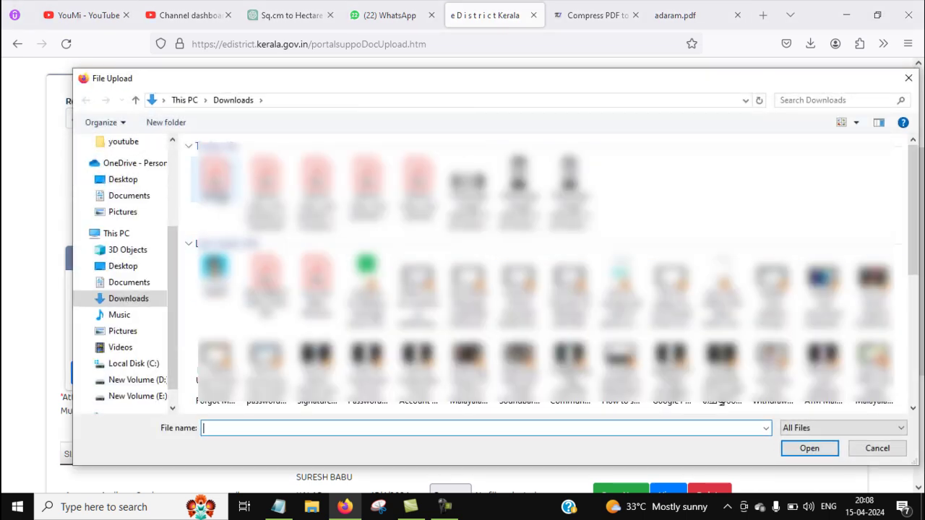
pyautogui.click(215, 177)
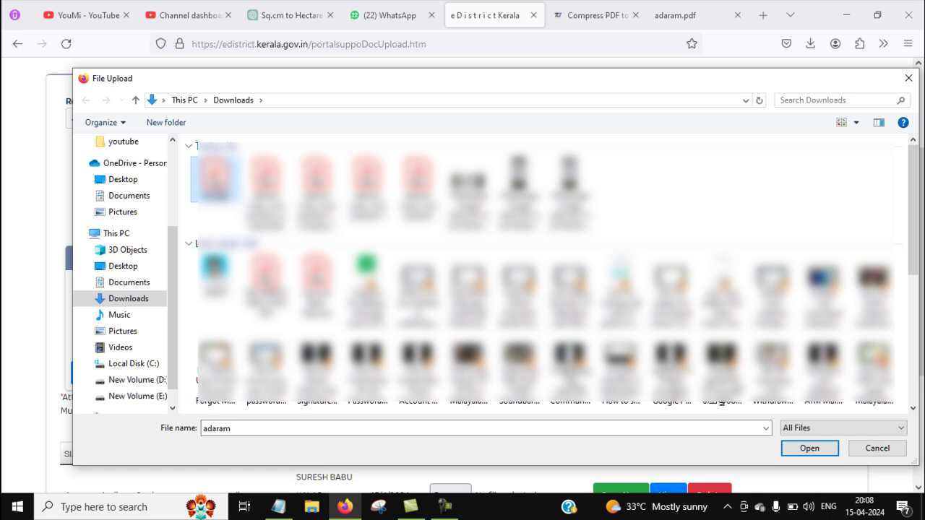
pyautogui.click(809, 448)
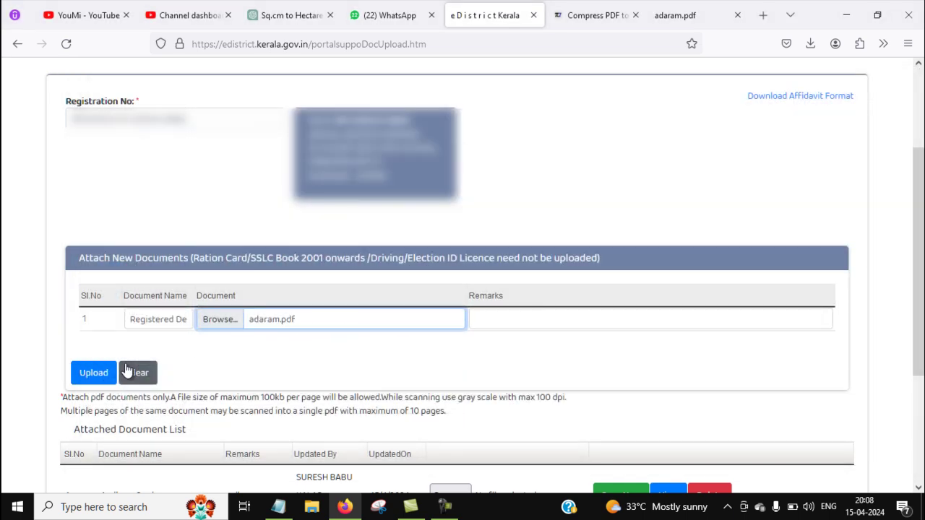
pyautogui.click(96, 376)
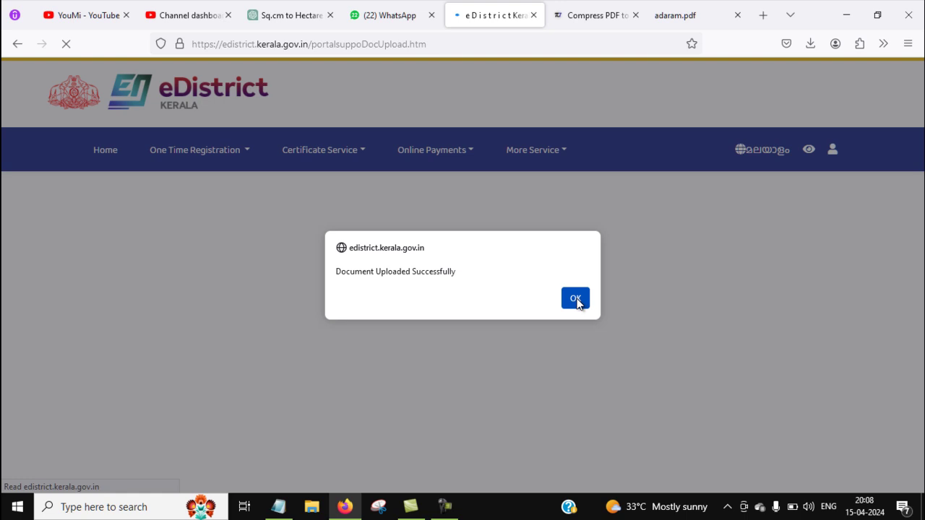
pyautogui.click(575, 298)
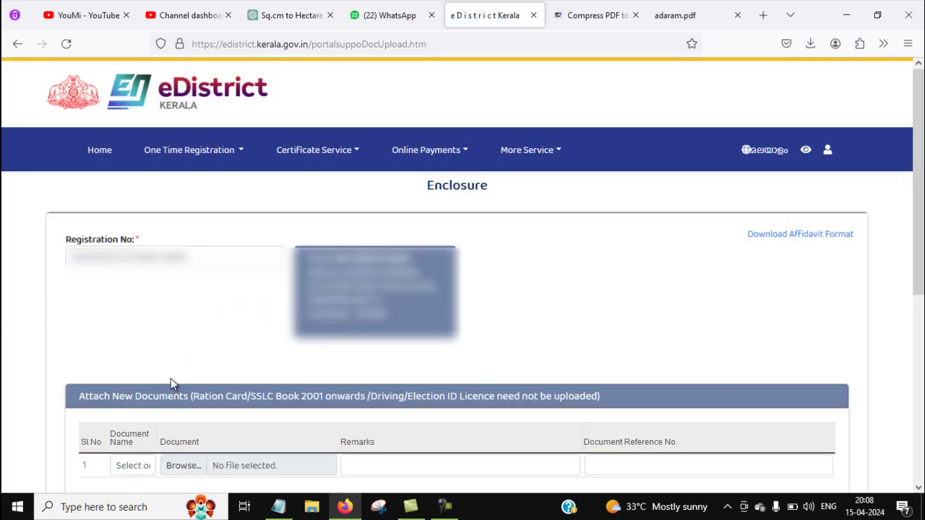
# Step: Set the document name of the new attachment to Land tax receipt
pyautogui.click(136, 466)
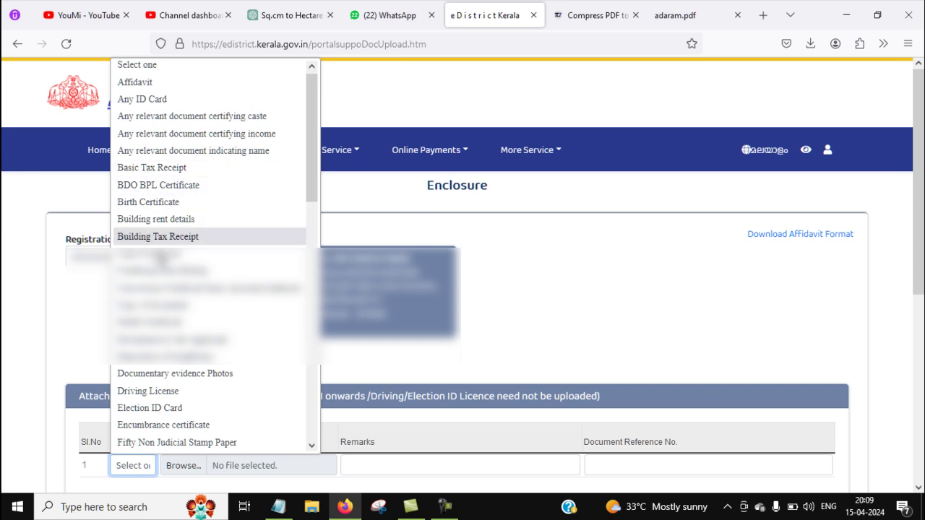
pyautogui.scroll(-2, 178, 386)
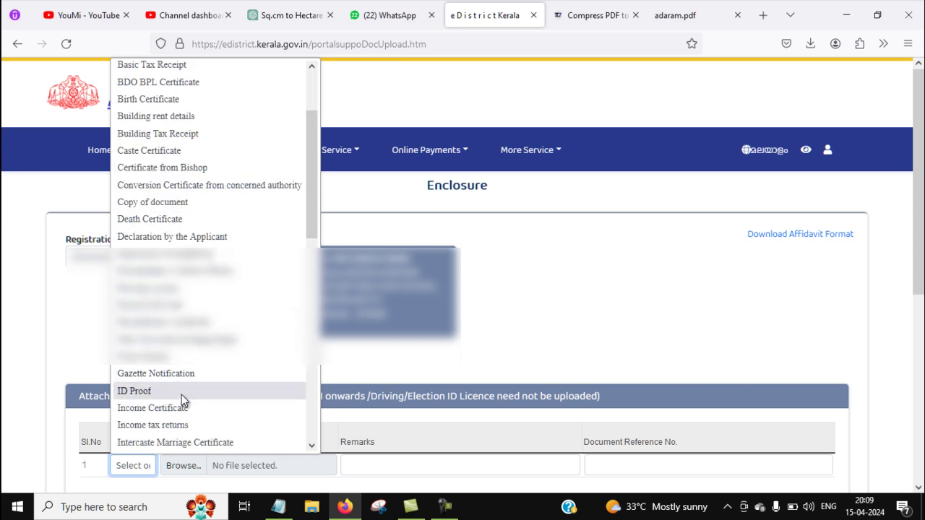
pyautogui.scroll(-2, 176, 363)
pyautogui.scroll(-2, 175, 365)
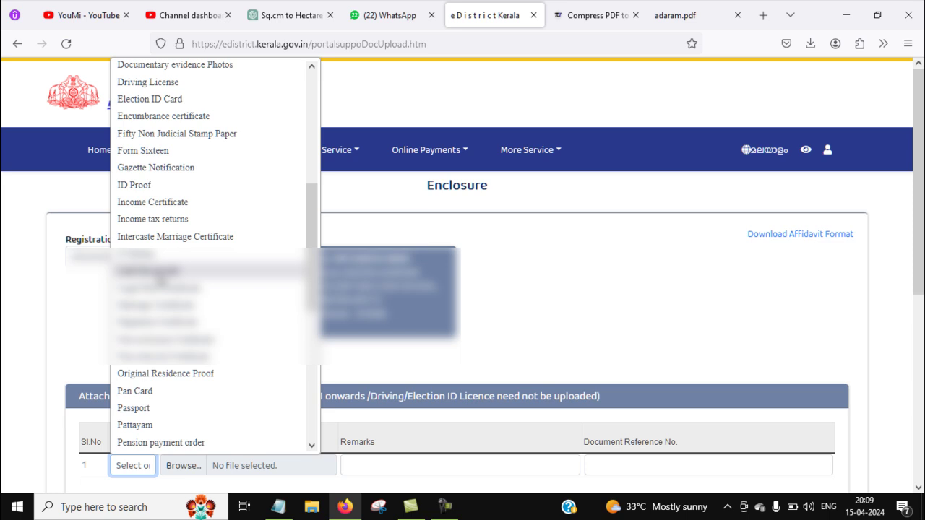
pyautogui.click(160, 272)
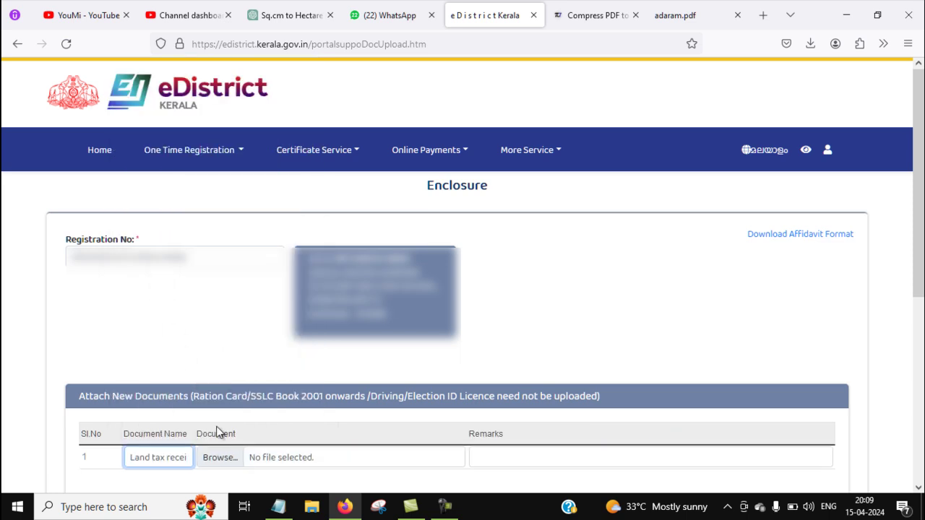
# Step: Attach LAND TAX.pdf from the applicant's documents folder on New Volume (E:) as the land tax receipt
pyautogui.click(219, 457)
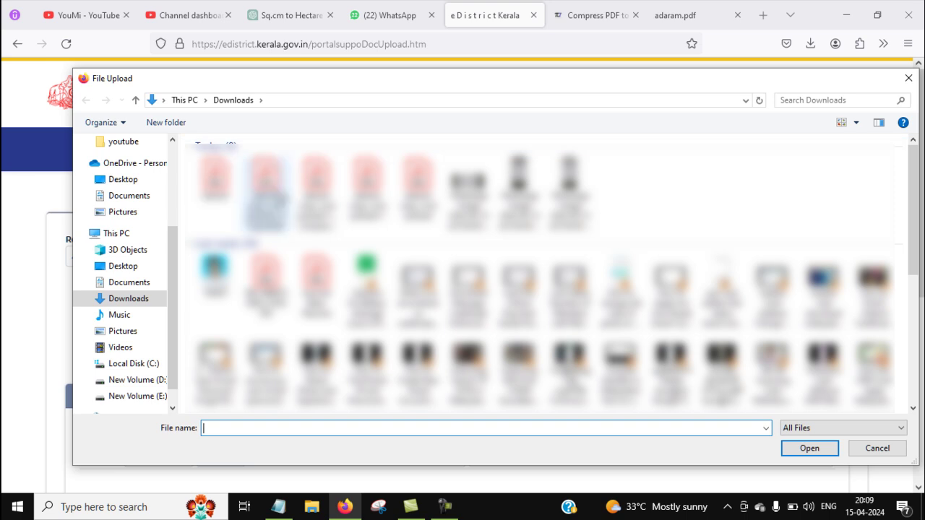
pyautogui.click(130, 397)
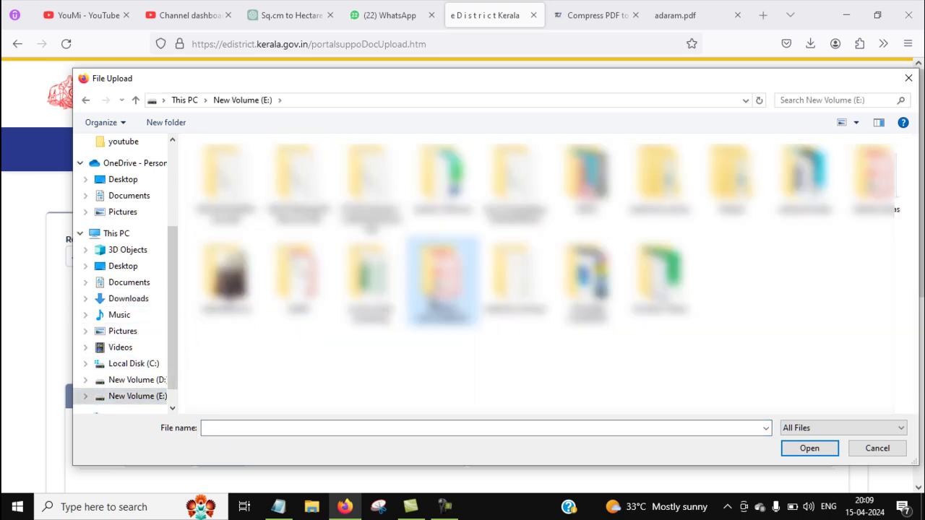
pyautogui.doubleClick(430, 297)
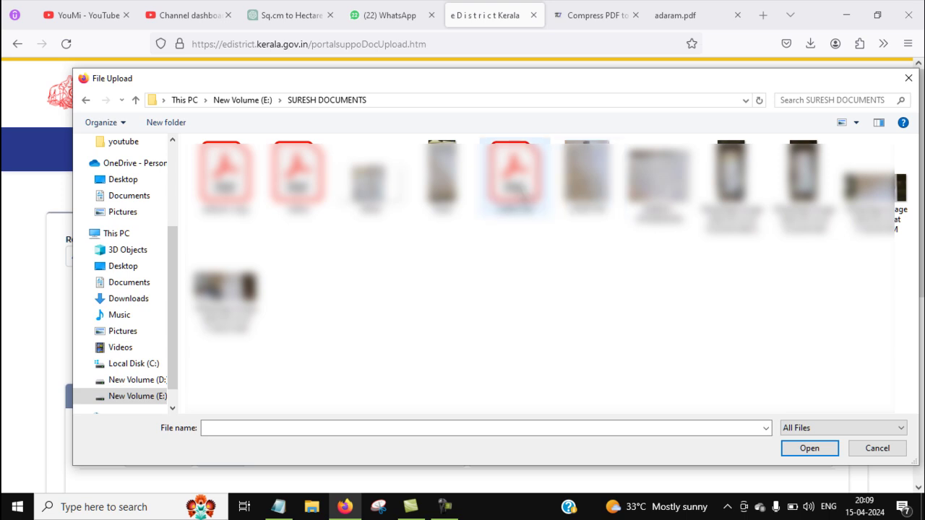
pyautogui.click(515, 177)
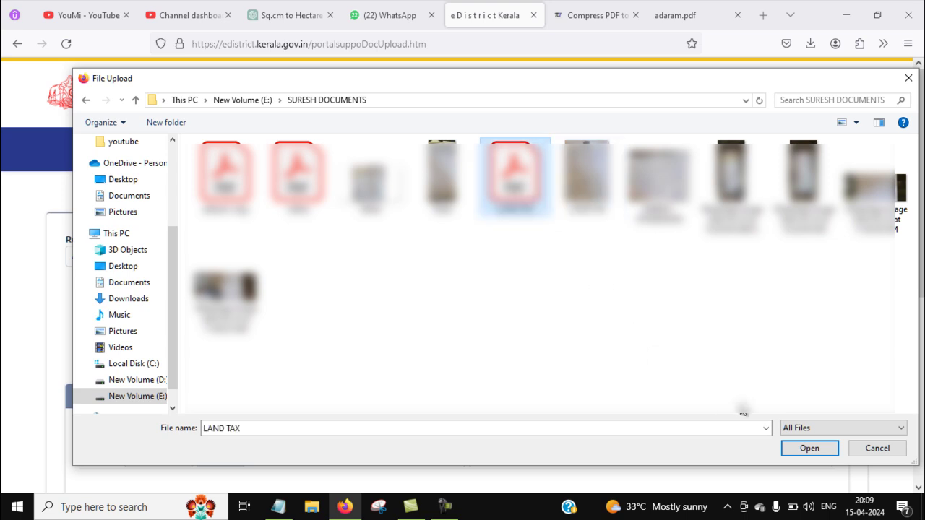
pyautogui.click(810, 448)
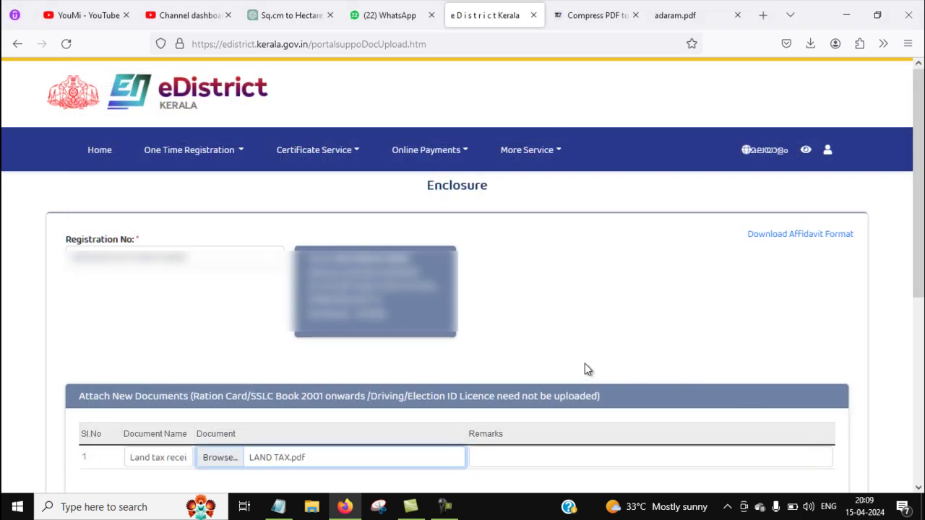
# Step: Upload the attached land tax receipt and dismiss the confirmation message
pyautogui.scroll(-2, 587, 370)
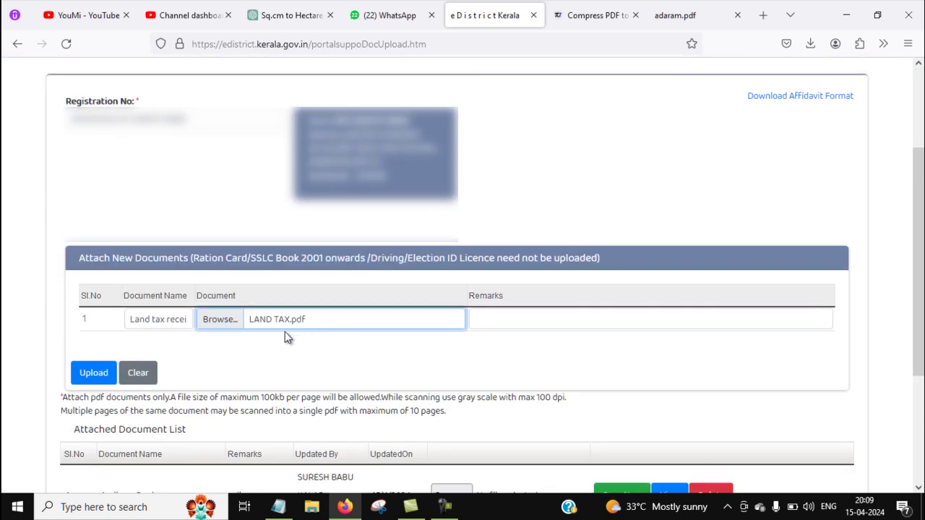
pyautogui.click(97, 373)
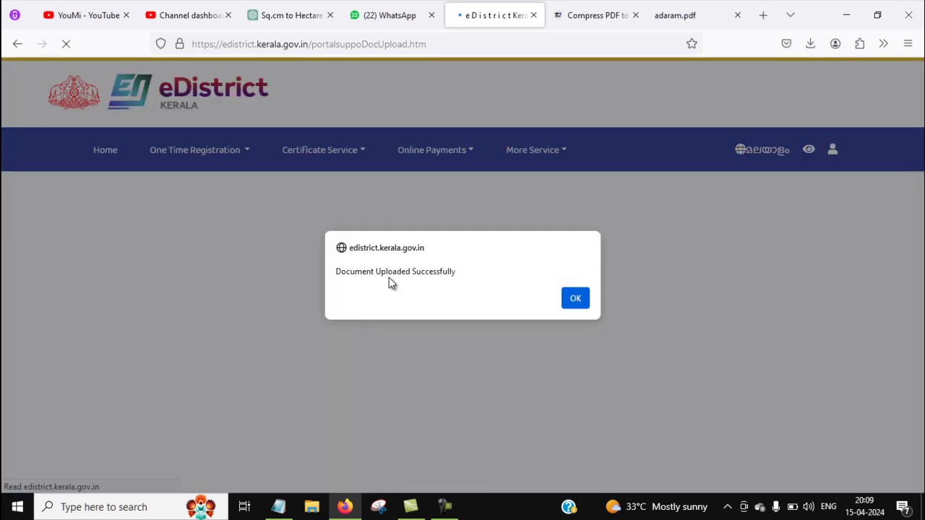
pyautogui.click(578, 303)
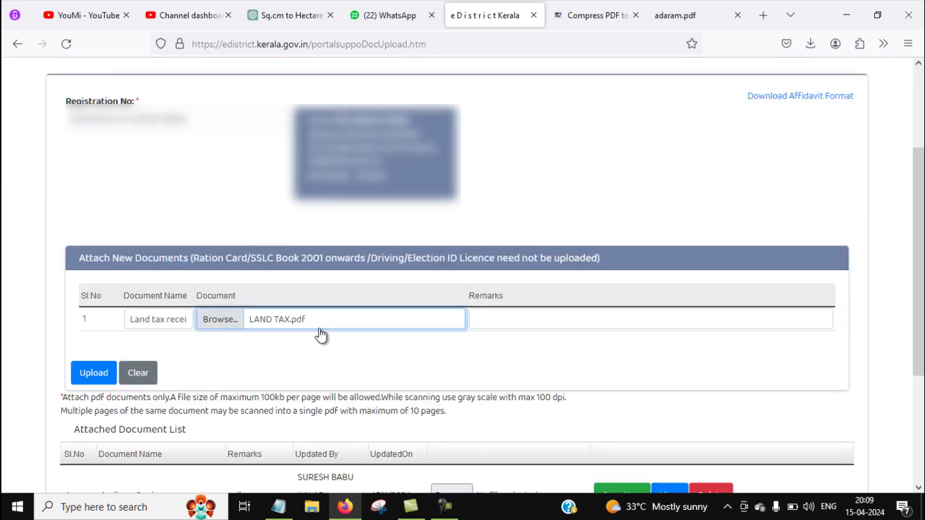
pyautogui.click(105, 373)
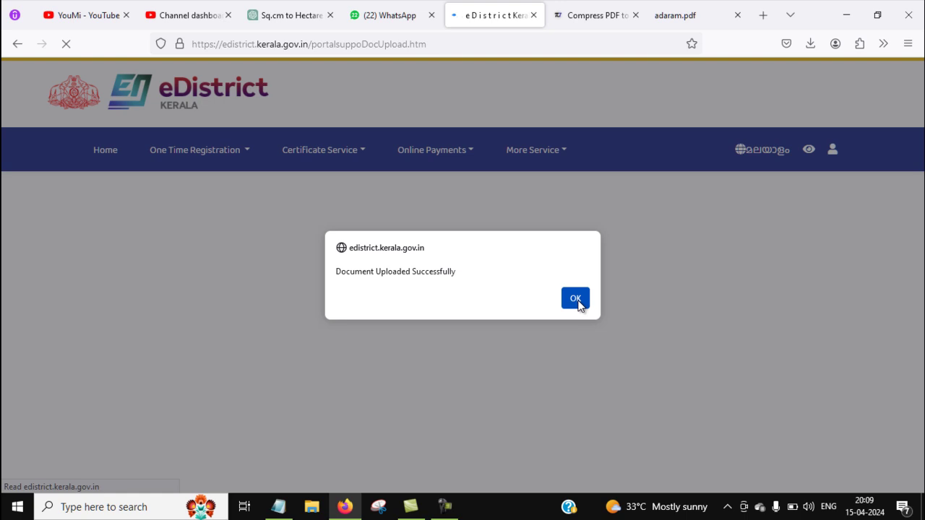
pyautogui.click(576, 299)
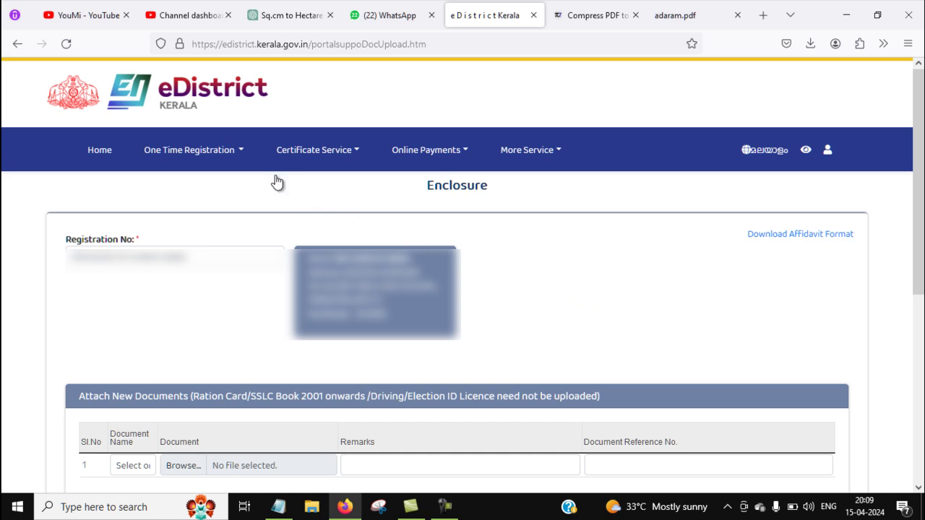
# Step: Open the application form for a Possession certificate from the land-related certificate services
pyautogui.click(336, 157)
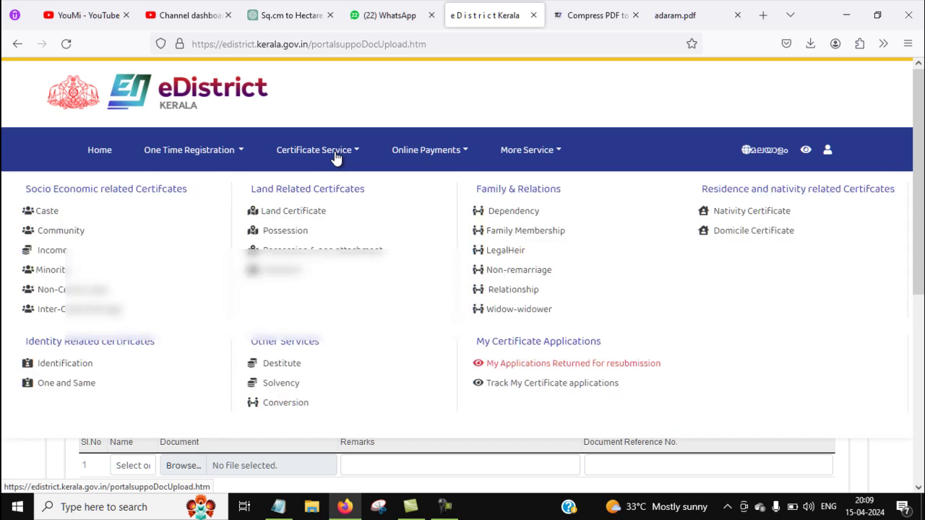
pyautogui.click(336, 158)
pyautogui.click(336, 158)
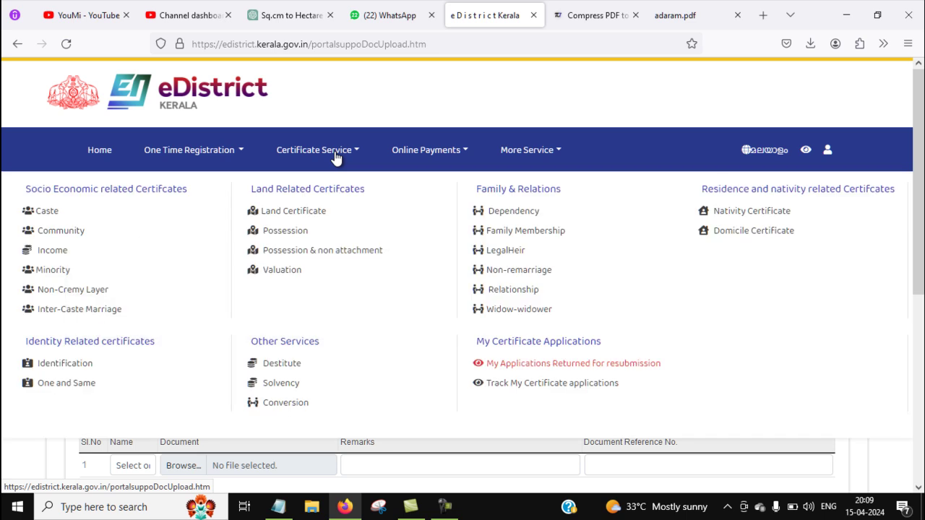
pyautogui.click(304, 239)
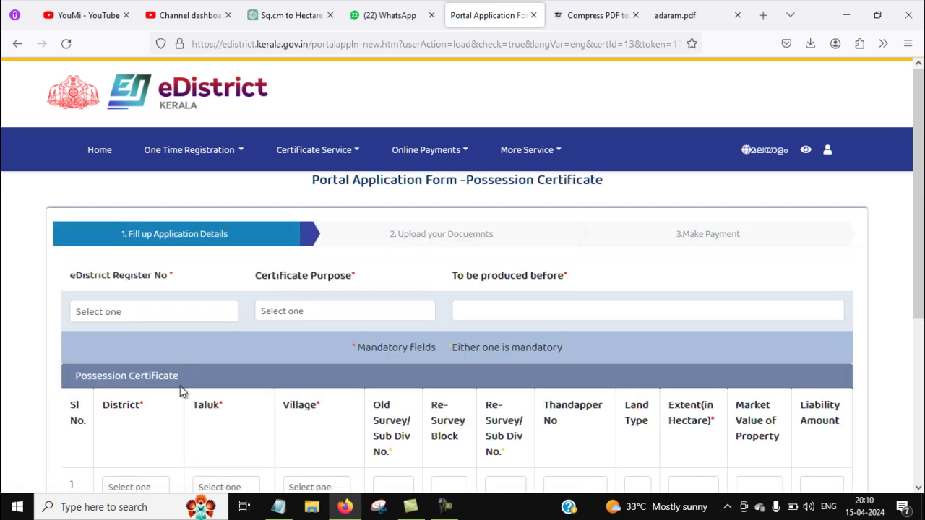
# Step: Choose the applicant's eDistrict register number in the Possession Certificate application
pyautogui.scroll(-2, 179, 397)
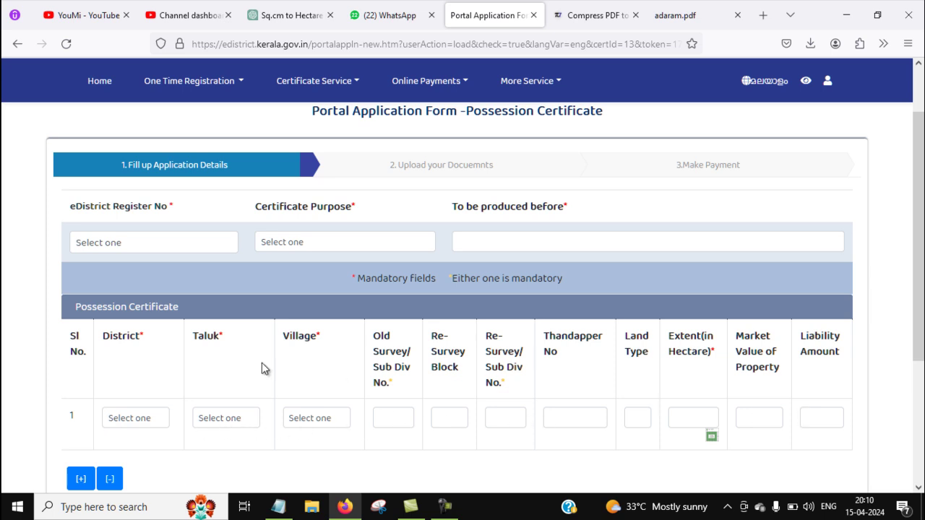
pyautogui.click(132, 248)
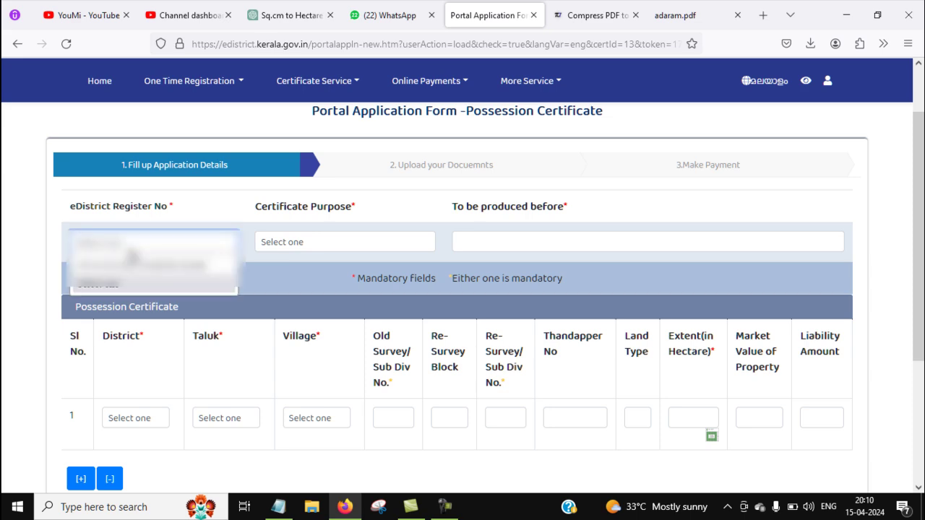
pyautogui.click(145, 281)
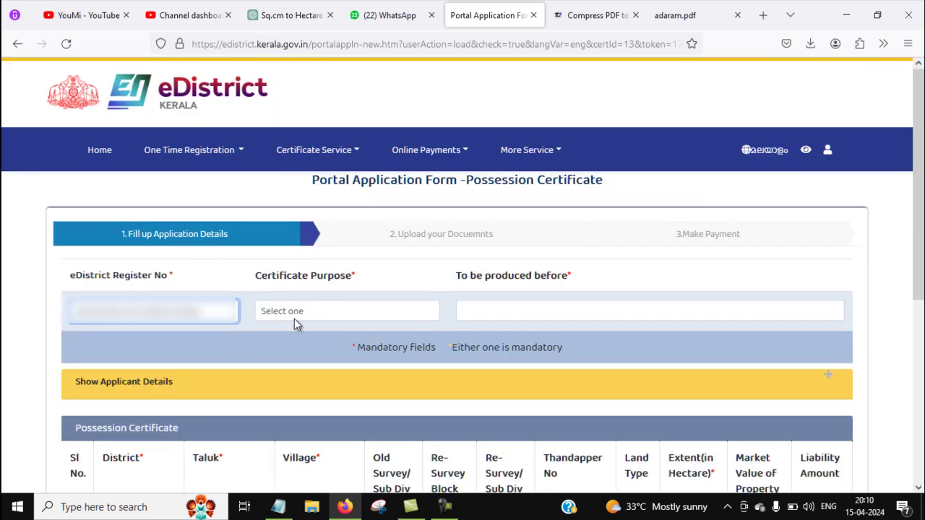
# Step: Set the certificate purpose to State Purpose
pyautogui.scroll(-2, 295, 365)
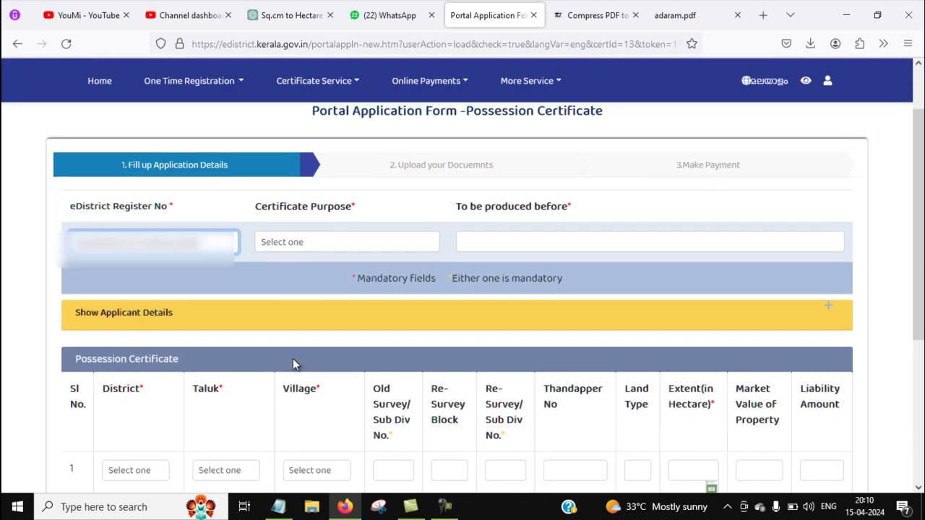
pyautogui.scroll(-2, 258, 403)
pyautogui.scroll(-2, 232, 369)
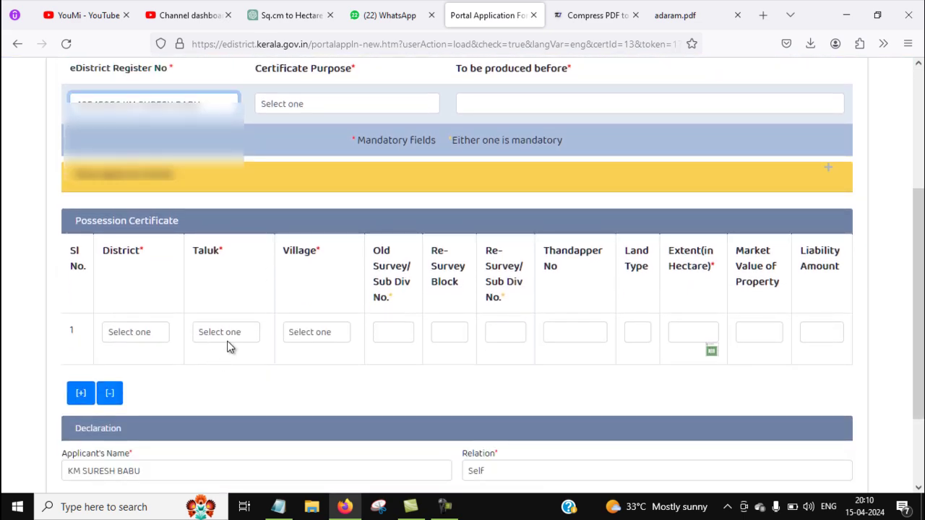
pyautogui.scroll(2, 324, 211)
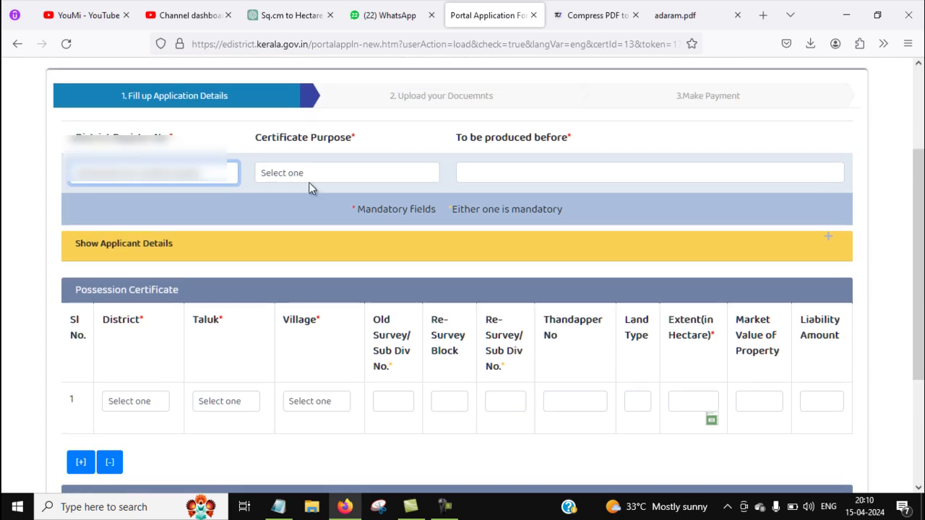
pyautogui.click(299, 176)
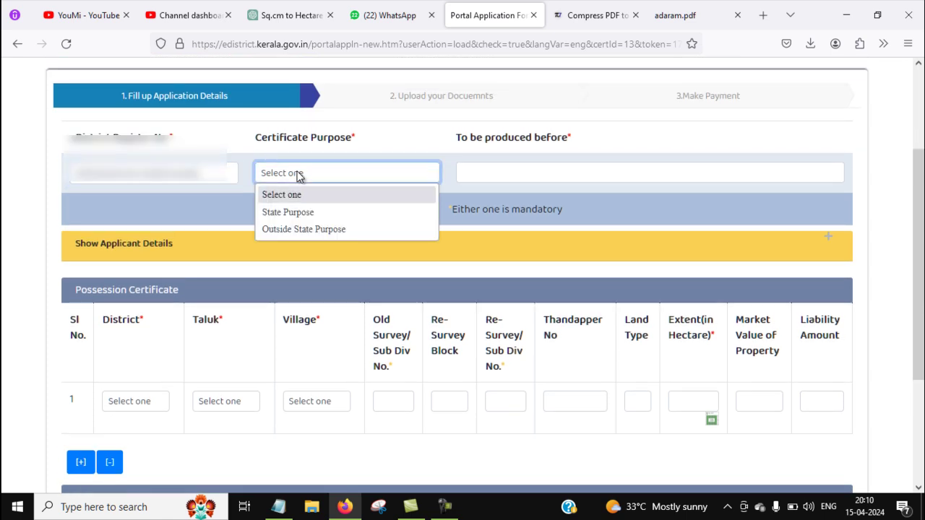
pyautogui.click(294, 214)
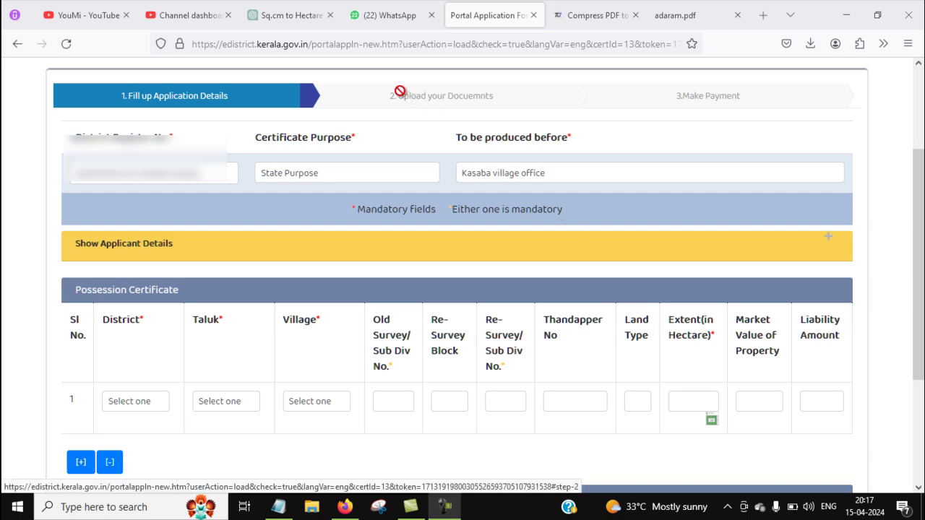
# Step: Switch to the ChatGPT area conversion chat and highlight the prompt "9 ares 30.79 sqm convert to hectare"
pyautogui.click(289, 20)
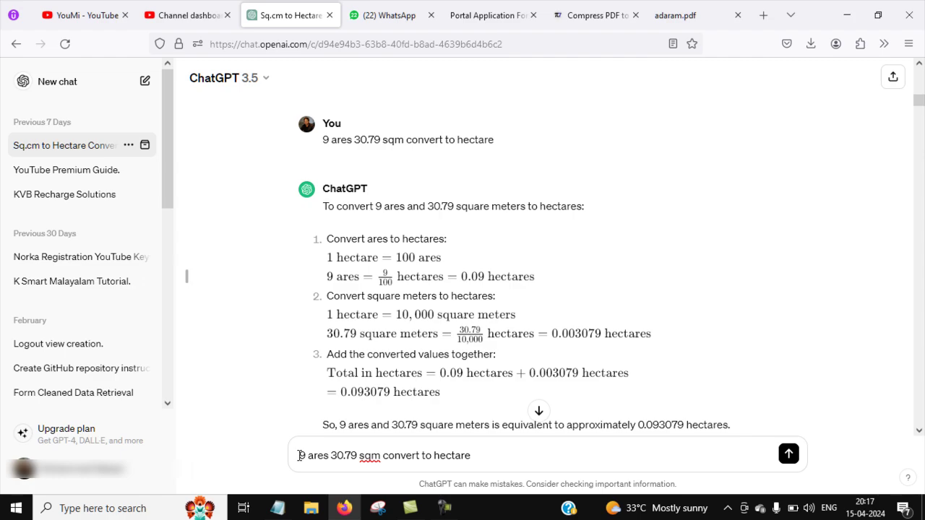
pyautogui.moveTo(299, 455); pyautogui.dragTo(357, 446)
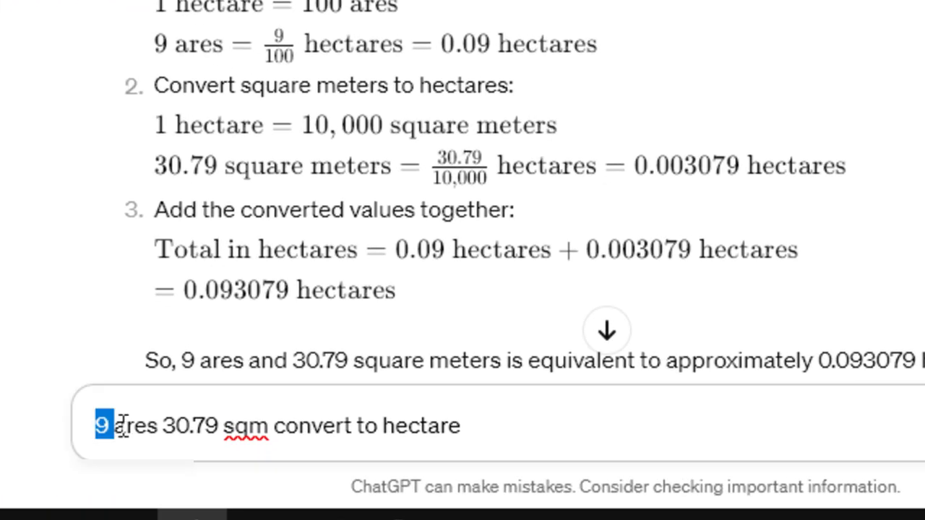
pyautogui.moveTo(218, 406); pyautogui.dragTo(471, 425)
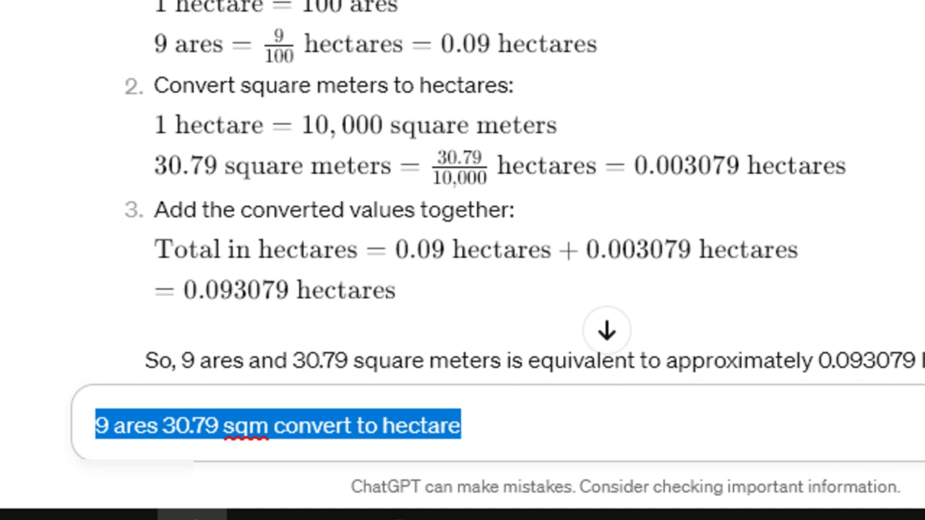
pyautogui.press('Right')
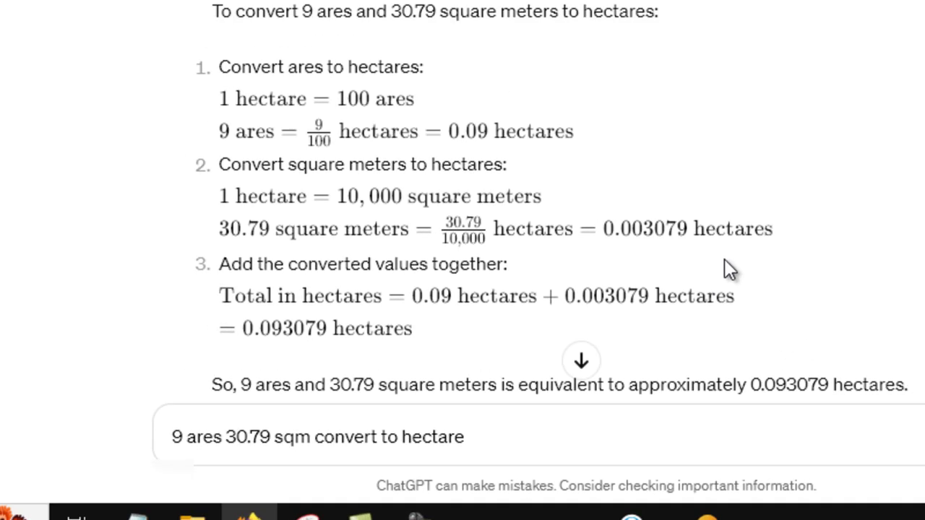
# Step: Find the earlier conversion of 8 ares and 9 square meters to hectares in the chat and highlight its conversion steps and total
pyautogui.scroll(-8, 618, 346)
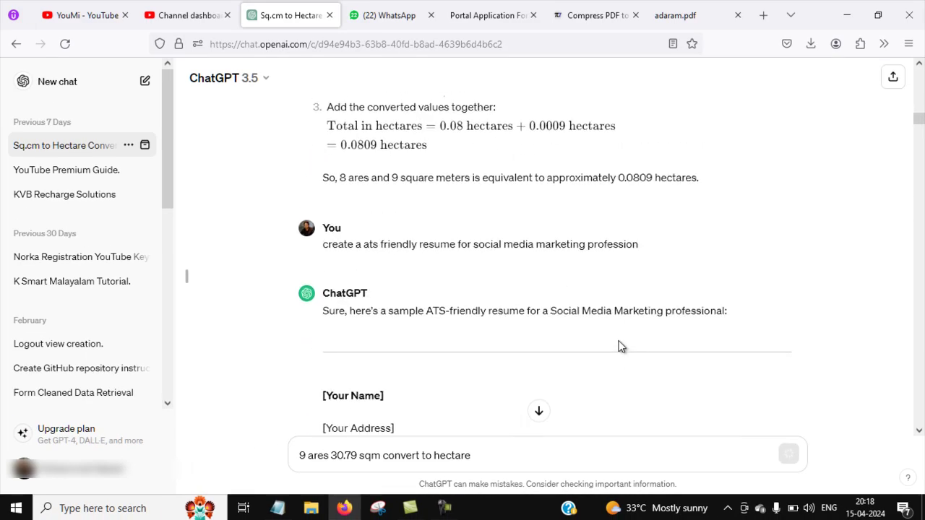
pyautogui.scroll(-20, 619, 347)
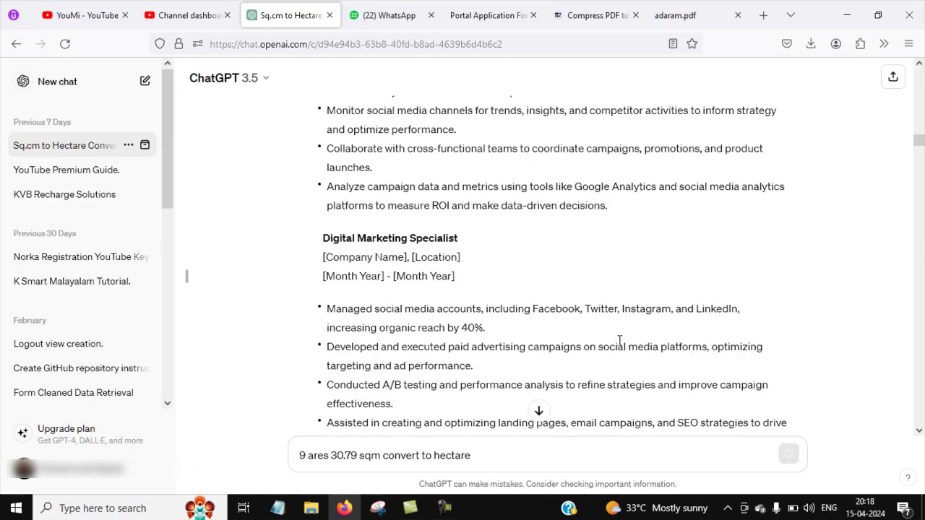
pyautogui.scroll(-20, 619, 353)
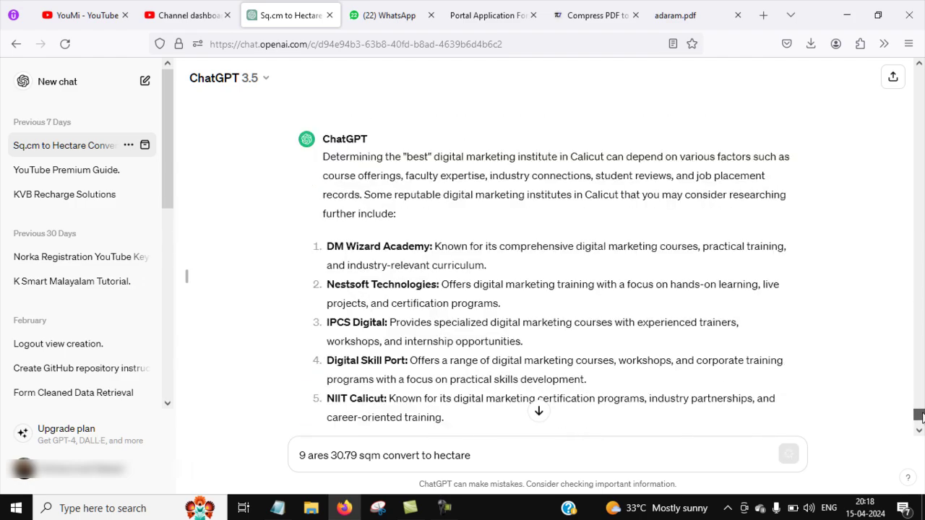
pyautogui.moveTo(920, 410); pyautogui.dragTo(921, 145)
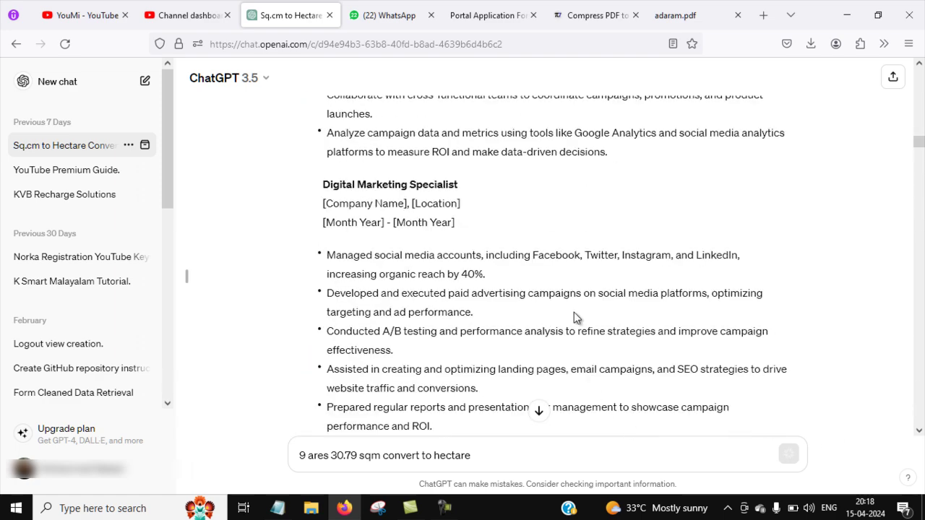
pyautogui.scroll(1, 467, 332)
pyautogui.scroll(15, 467, 333)
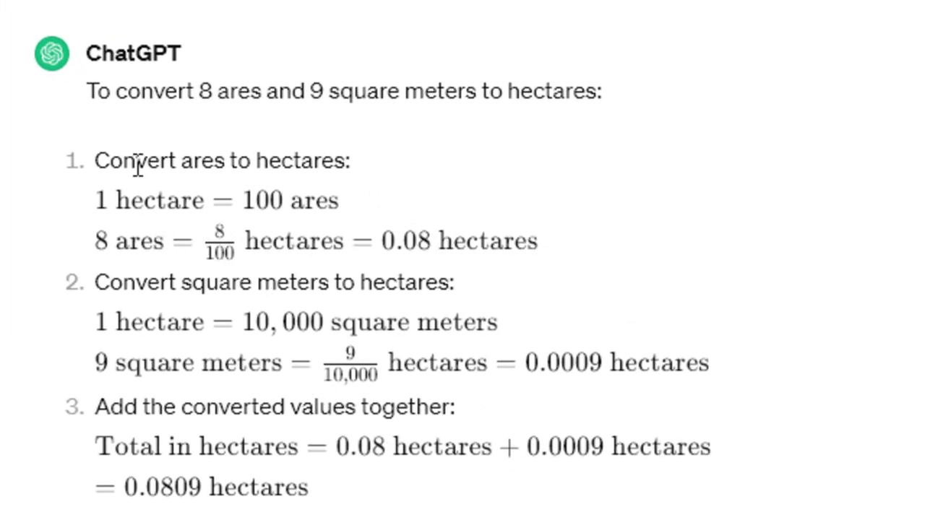
pyautogui.moveTo(331, 167); pyautogui.dragTo(349, 162)
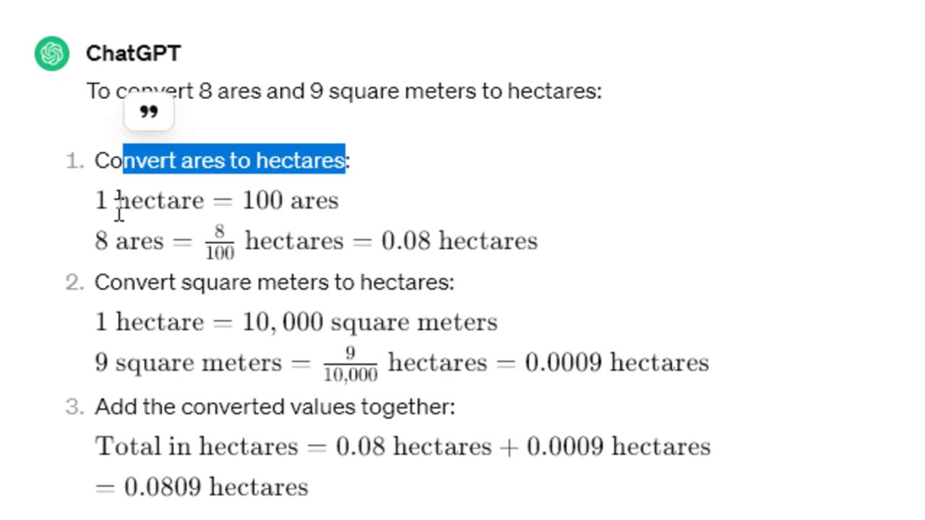
pyautogui.moveTo(94, 202); pyautogui.dragTo(326, 229)
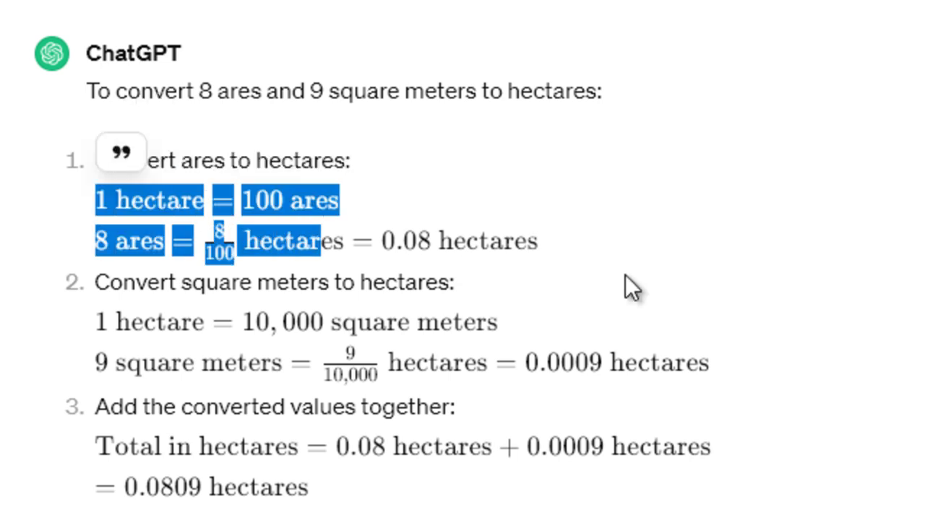
pyautogui.click(423, 310)
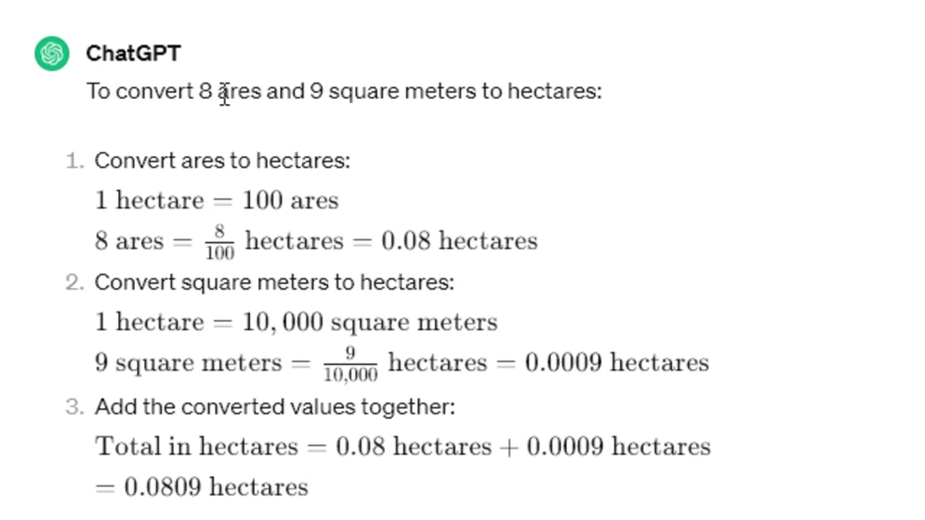
pyautogui.moveTo(203, 93); pyautogui.dragTo(654, 104)
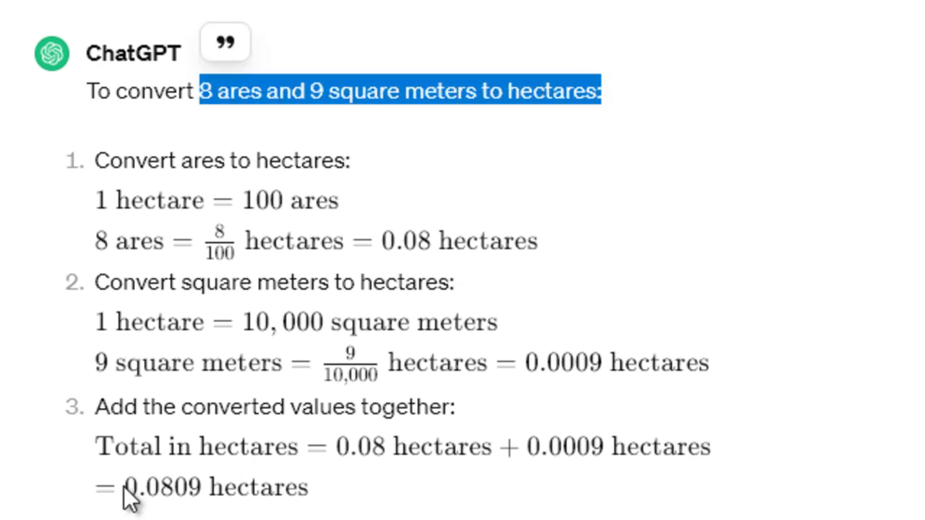
pyautogui.moveTo(124, 487); pyautogui.dragTo(320, 479)
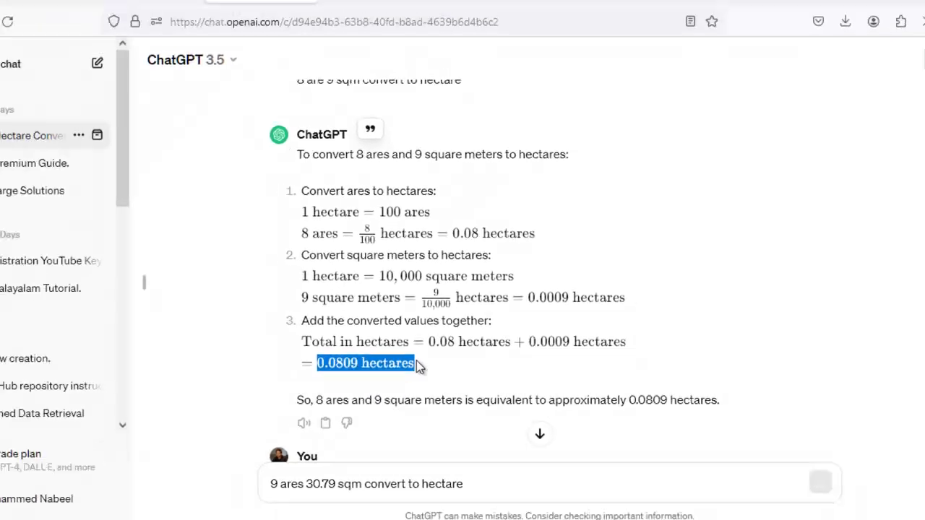
# Step: Return to the eDistrict application form and add a second land row to the Possession Certificate table
pyautogui.click(435, 346)
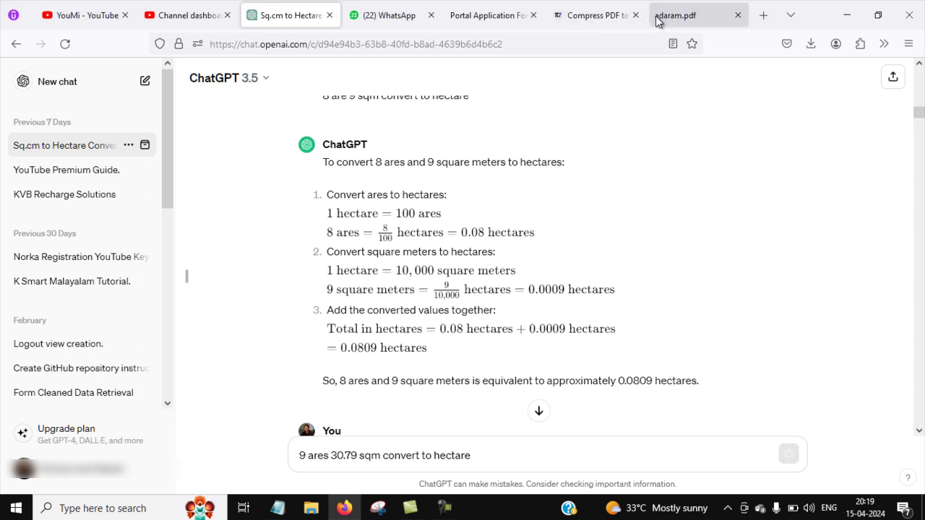
pyautogui.click(503, 26)
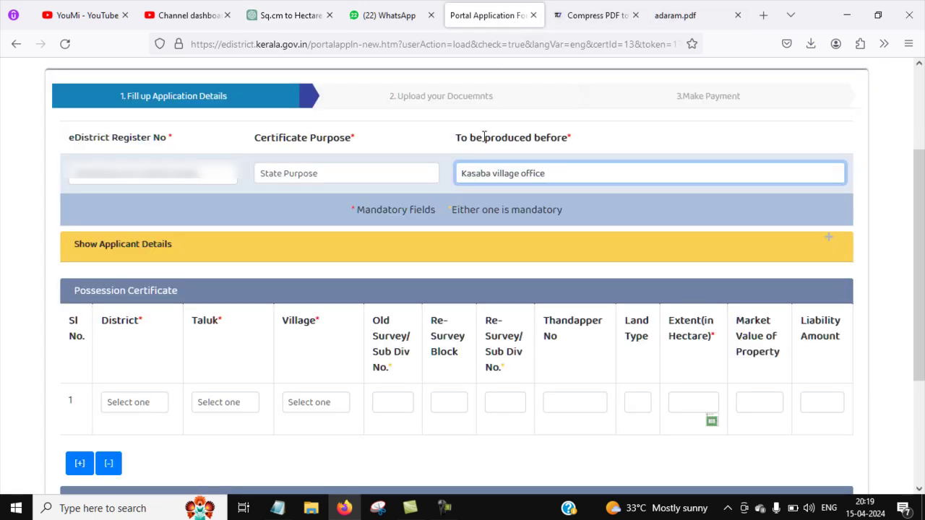
pyautogui.click(693, 406)
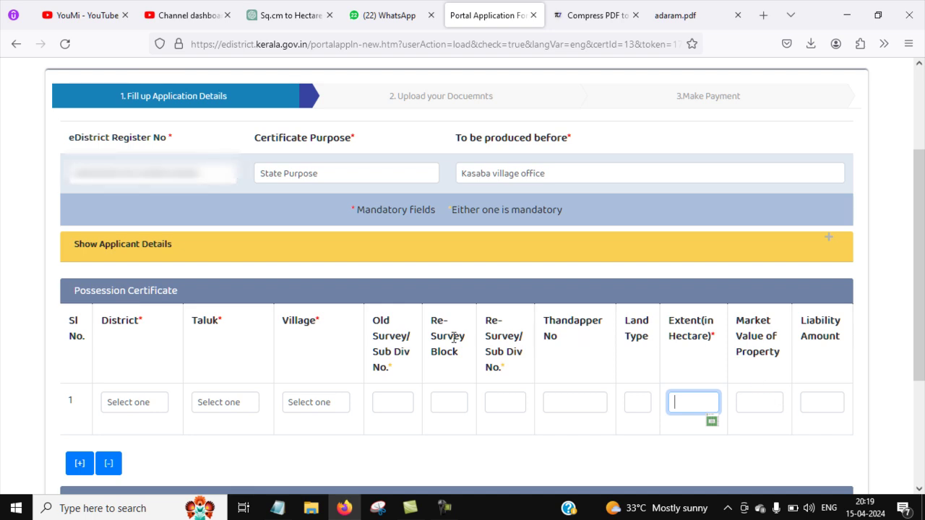
pyautogui.scroll(-2, 198, 373)
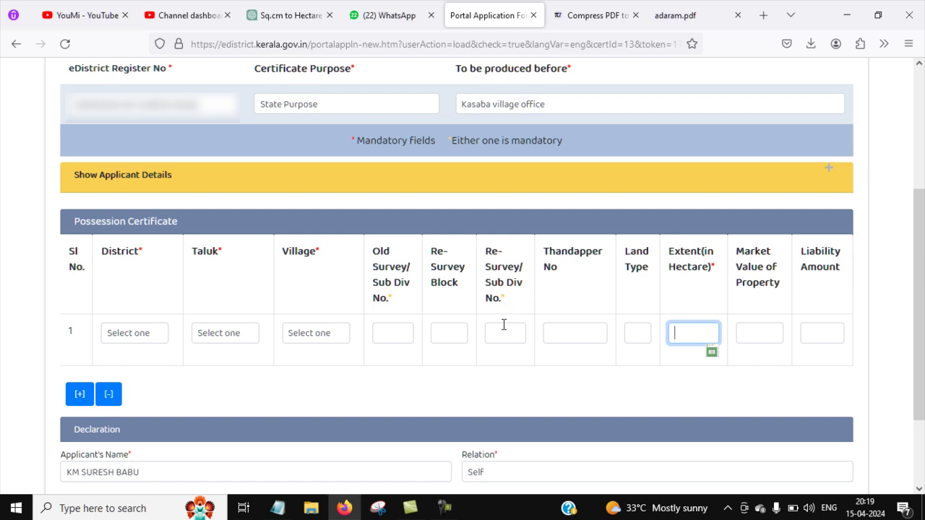
pyautogui.click(76, 399)
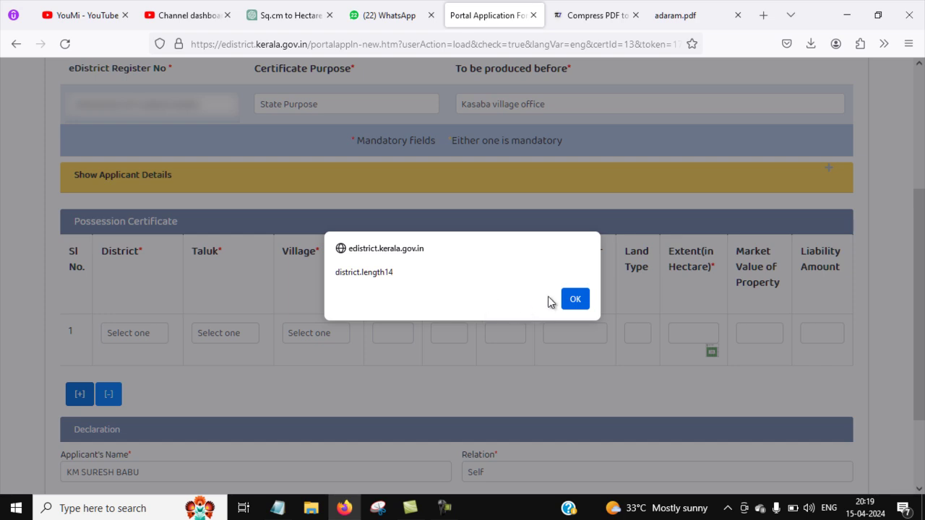
pyautogui.click(580, 297)
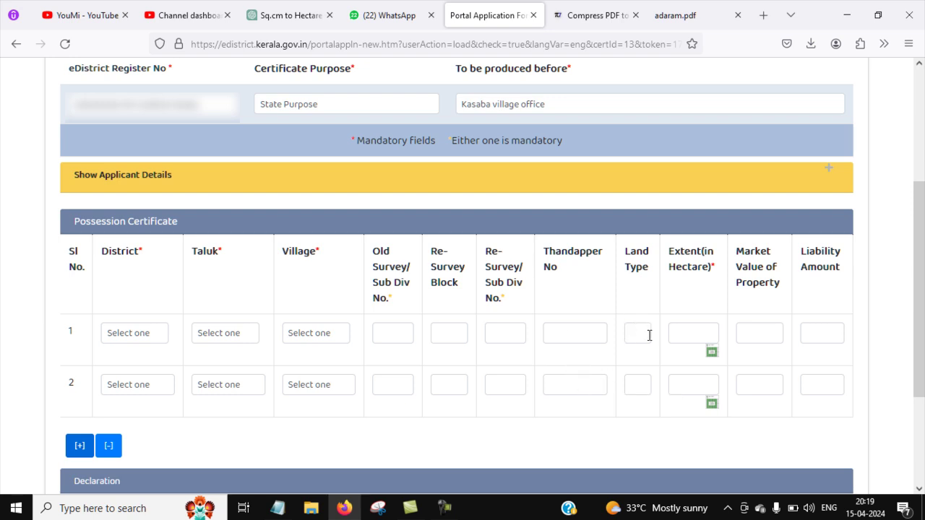
pyautogui.click(694, 388)
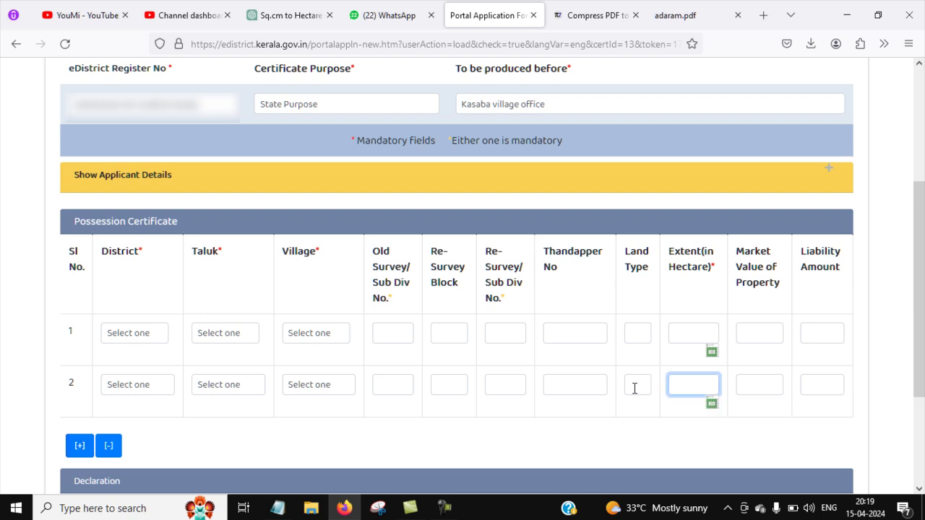
pyautogui.click(636, 385)
pyautogui.click(672, 391)
pyautogui.click(508, 385)
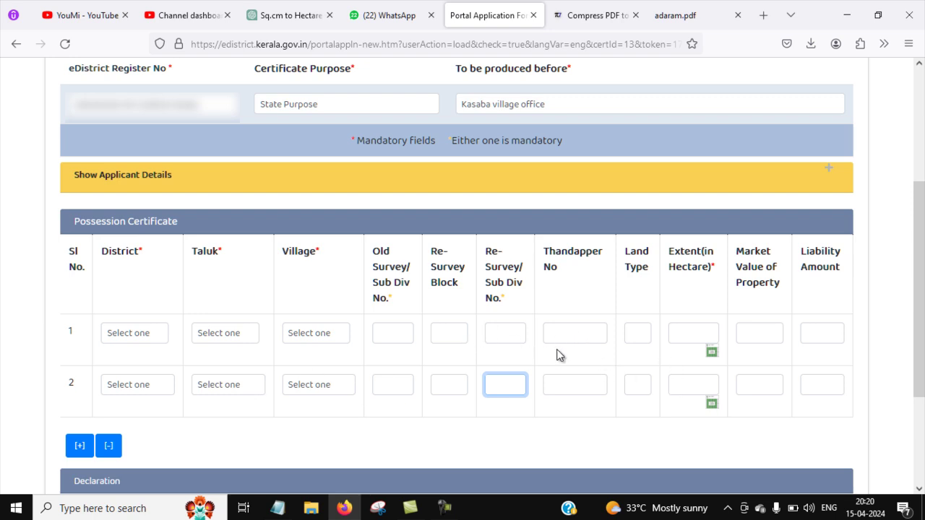
# Step: Save the possession certificate application, forward it to the attachment stage and dismiss the confirmation message
pyautogui.scroll(-2, 763, 459)
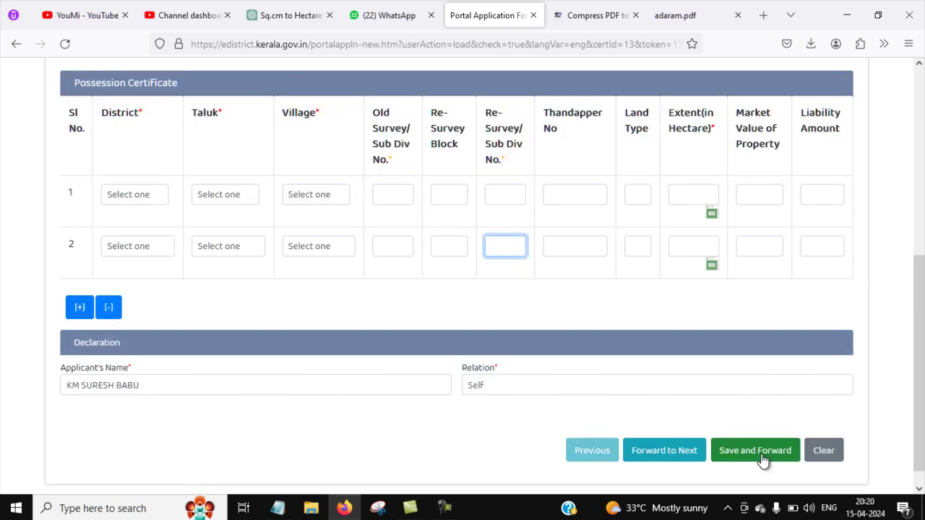
pyautogui.click(756, 450)
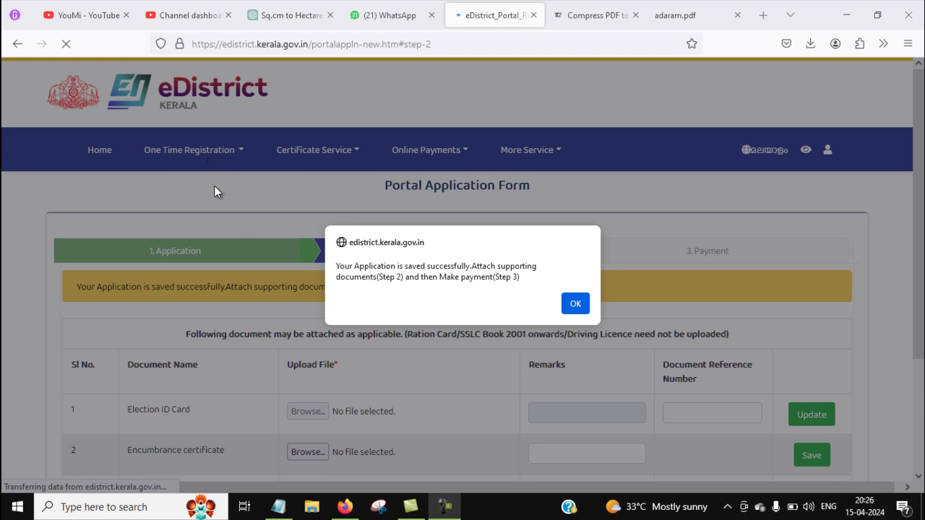
pyautogui.click(576, 304)
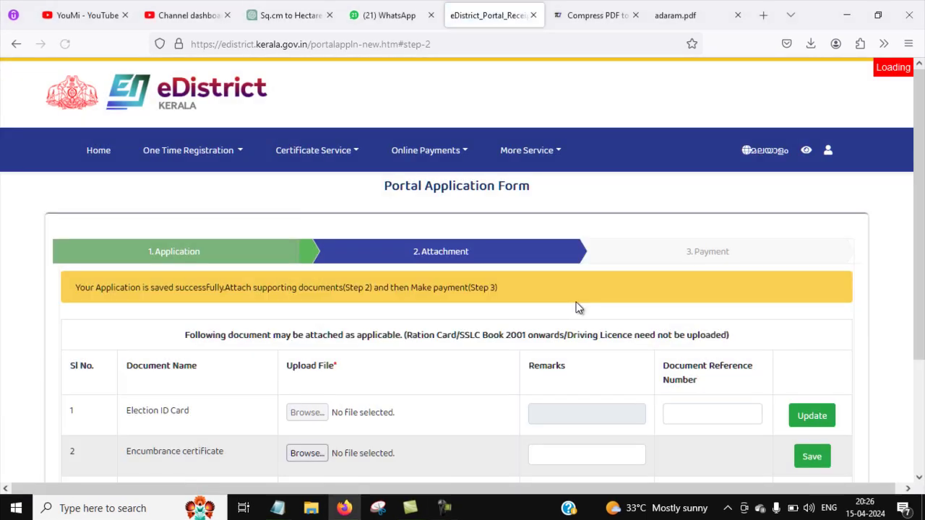
# Step: Review the attached document list and continue to the payment stage
pyautogui.scroll(-4, 325, 376)
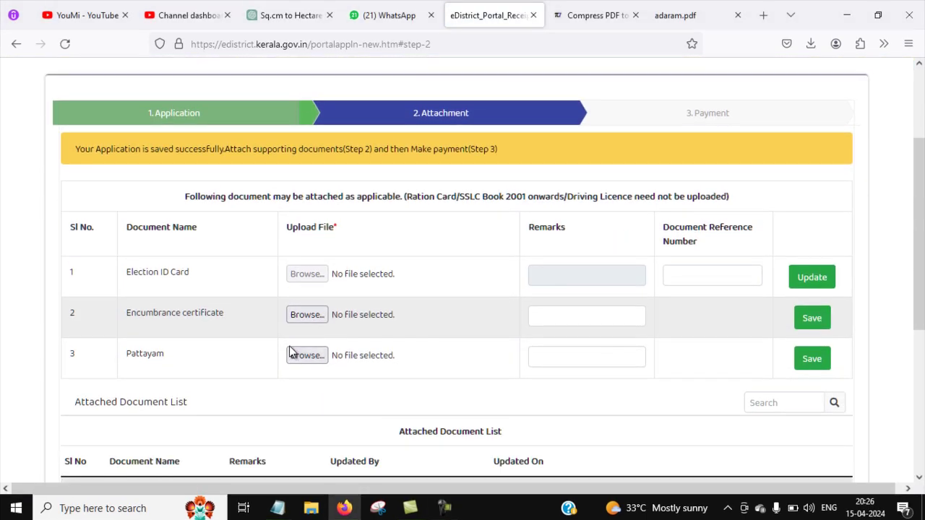
pyautogui.scroll(-4, 289, 349)
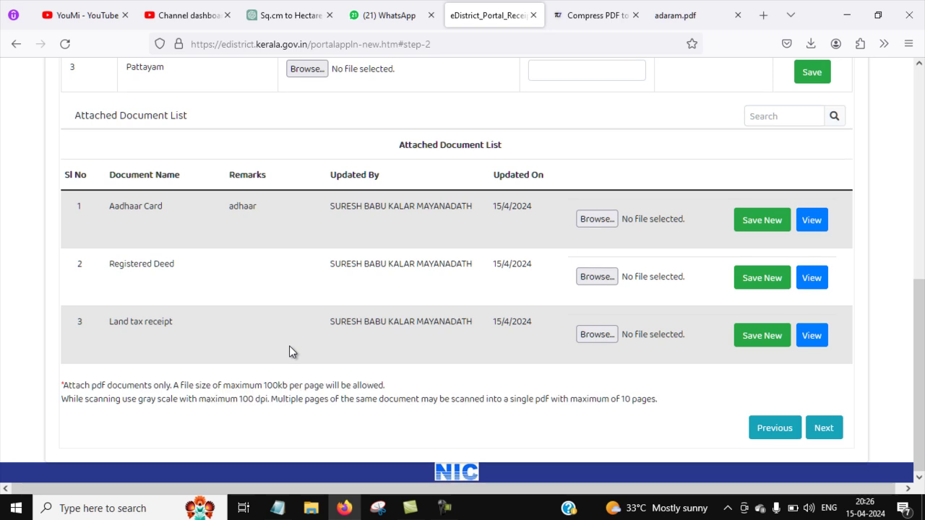
pyautogui.click(822, 429)
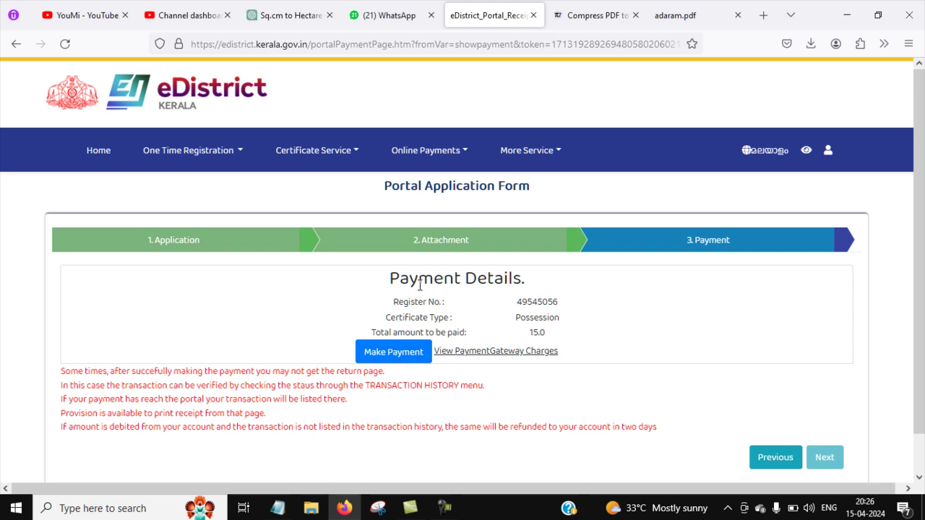
# Step: Start the ₹15.0 payment, look through the card and QR methods, and choose UPI with its QR code shown
pyautogui.click(403, 353)
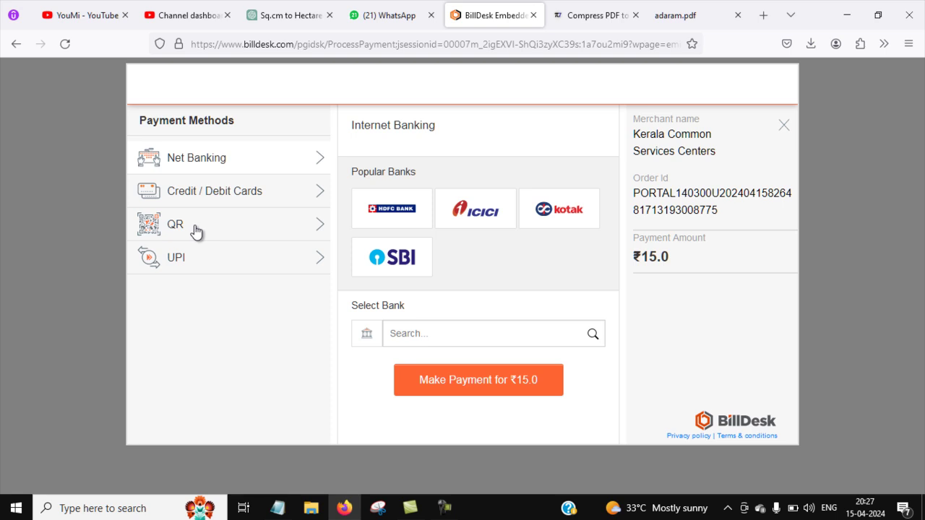
pyautogui.click(192, 199)
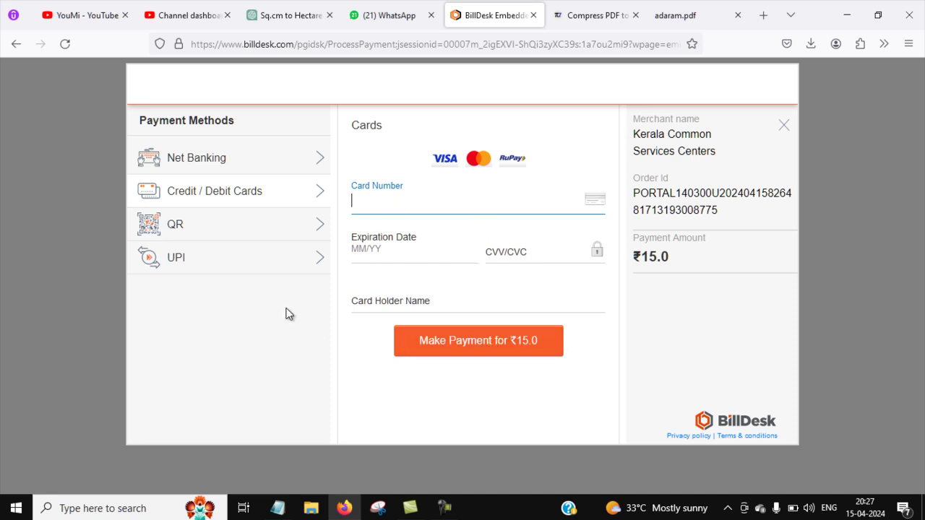
pyautogui.click(196, 220)
pyautogui.click(242, 264)
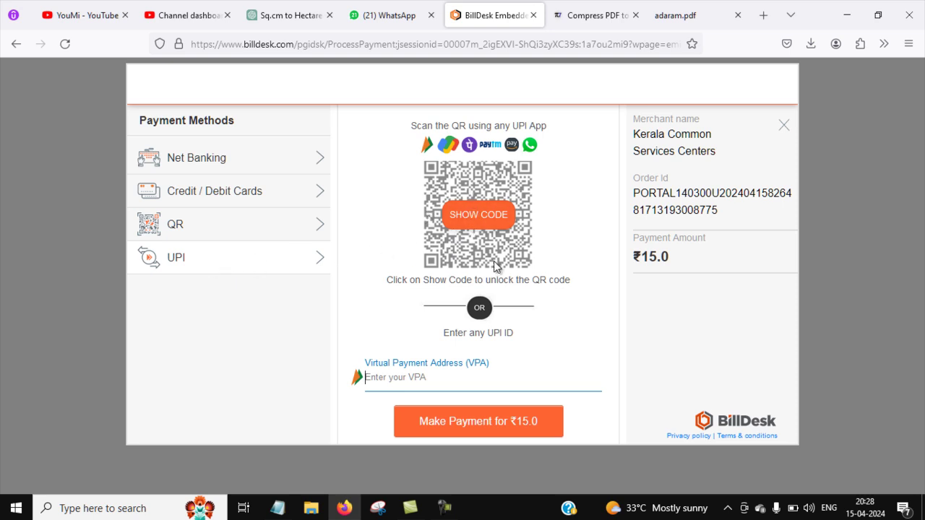
pyautogui.click(486, 220)
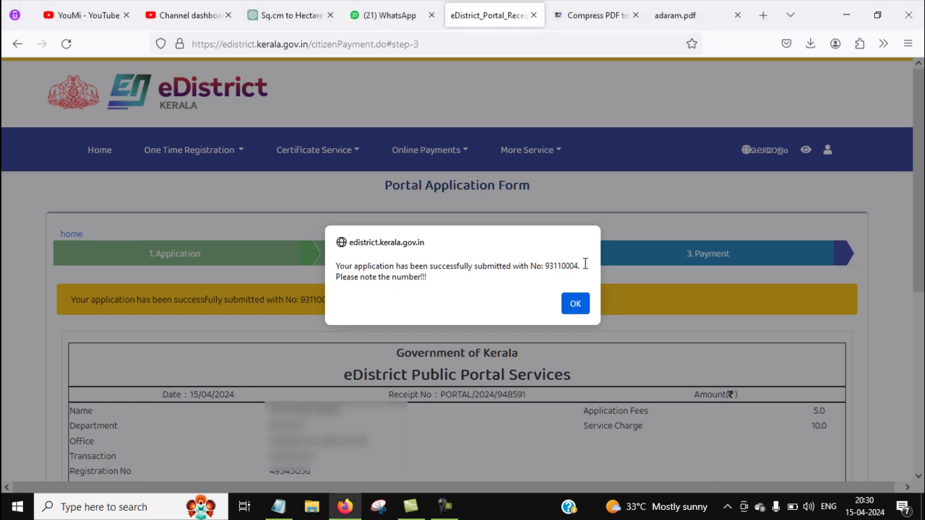
# Step: Highlight the application number in the submission confirmation and dismiss the message
pyautogui.click(575, 304)
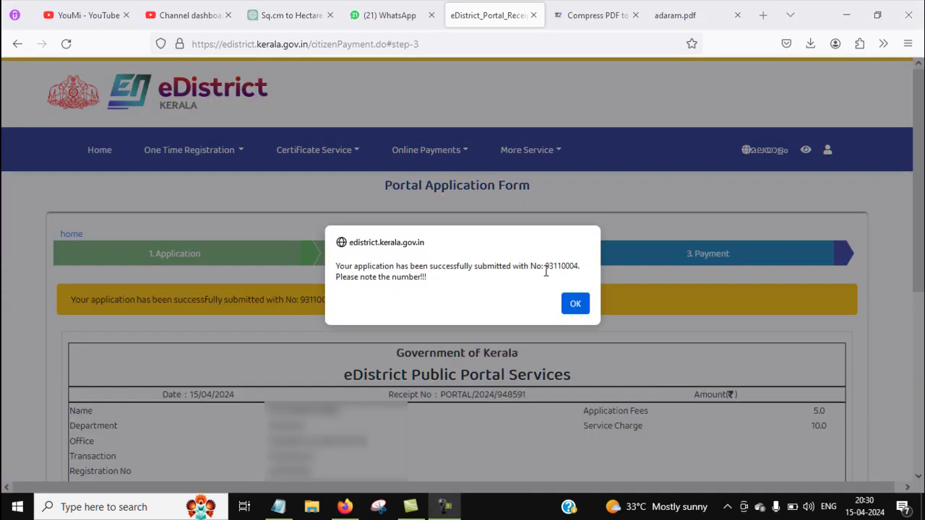
pyautogui.doubleClick(546, 269)
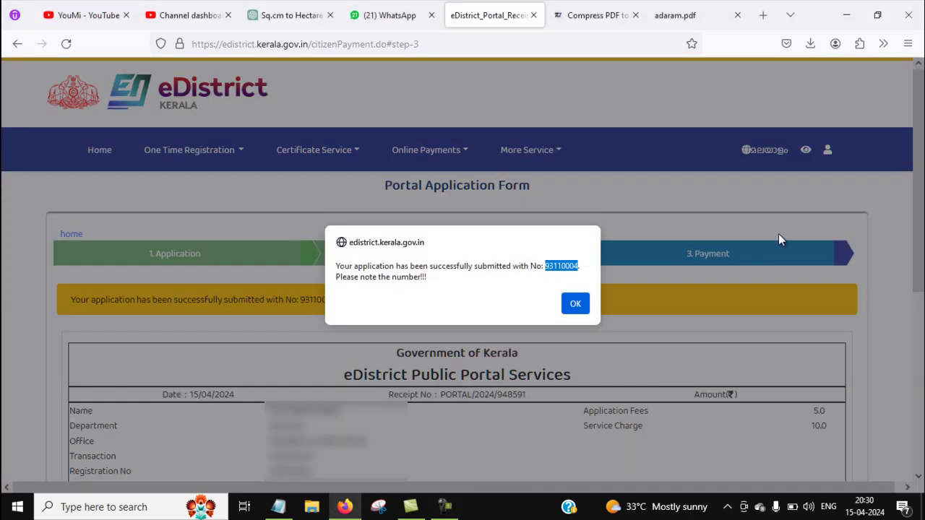
pyautogui.click(587, 258)
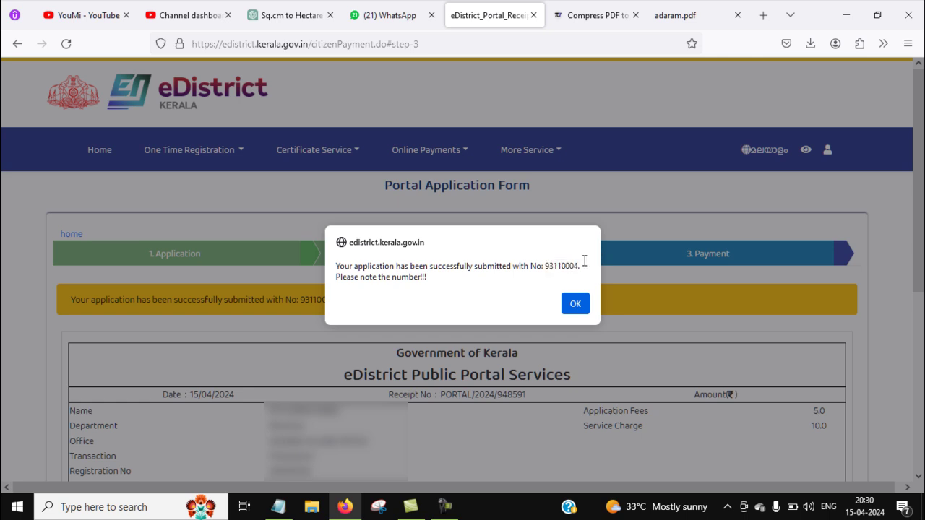
pyautogui.click(575, 304)
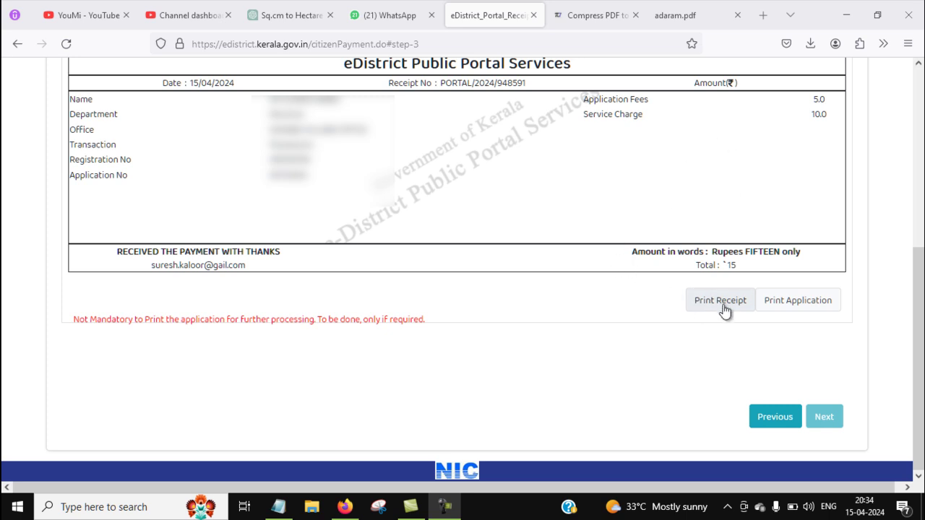
# Step: Open the printable application and save it as a PDF using Microsoft Print to PDF
pyautogui.click(799, 301)
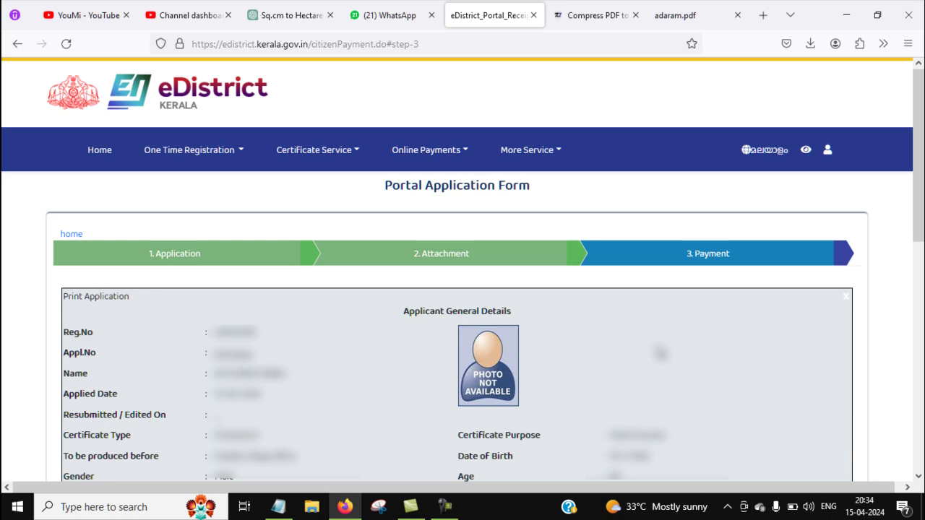
pyautogui.scroll(-10, 436, 351)
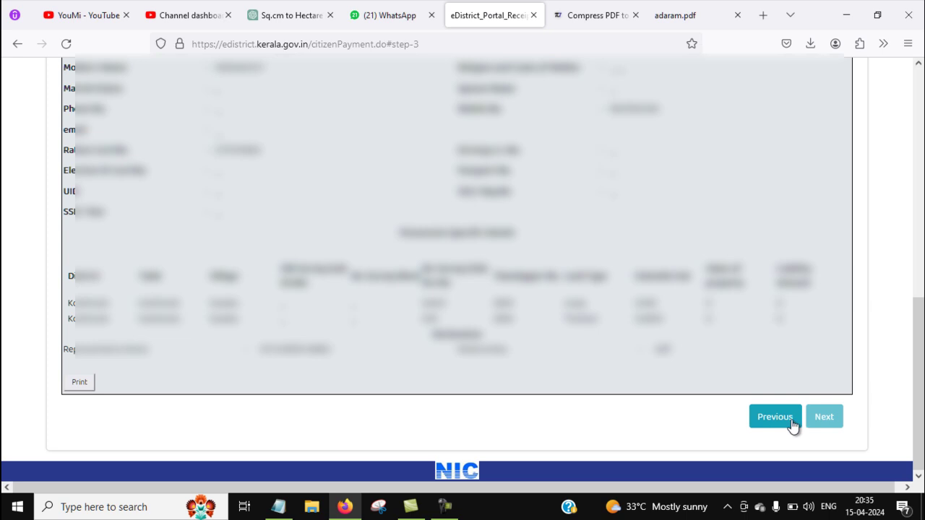
pyautogui.click(79, 383)
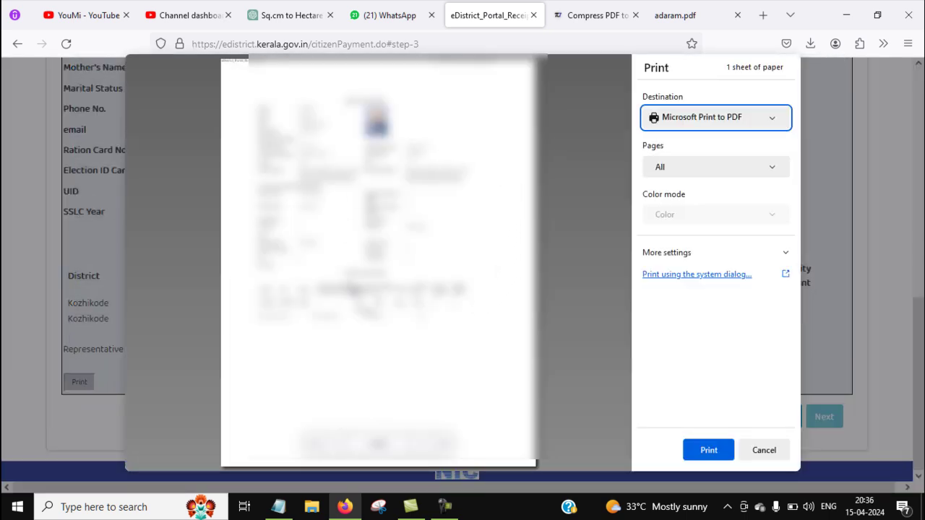
pyautogui.click(725, 451)
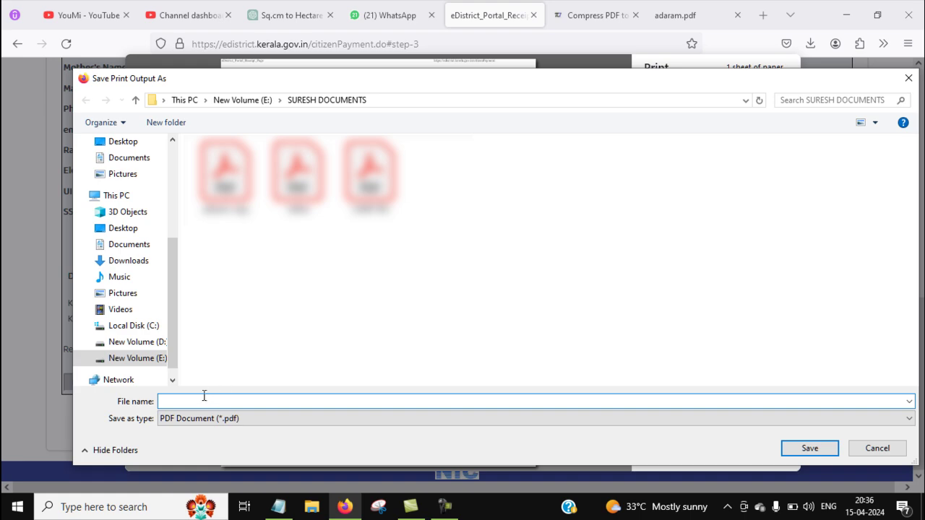
pyautogui.click(813, 447)
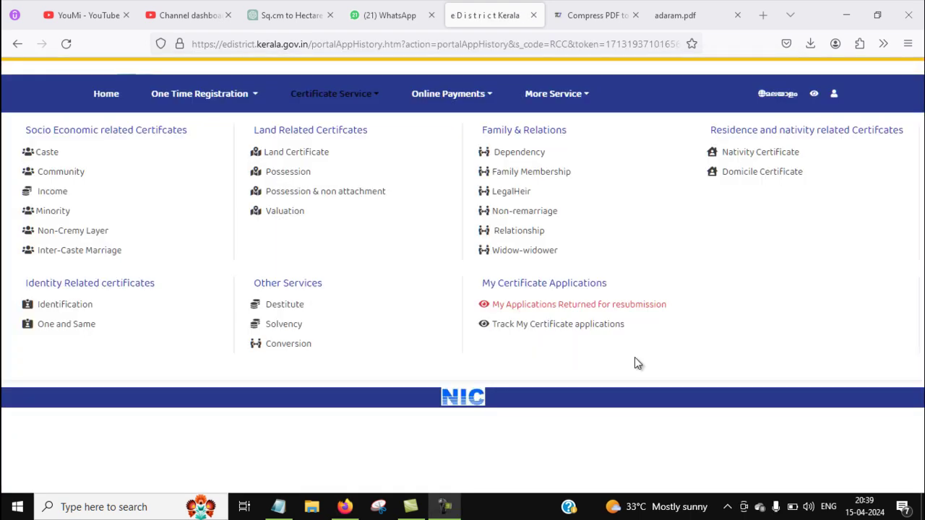
# Step: Return to the portal home, track the submitted certificate applications and highlight the possession application's status
pyautogui.click(103, 96)
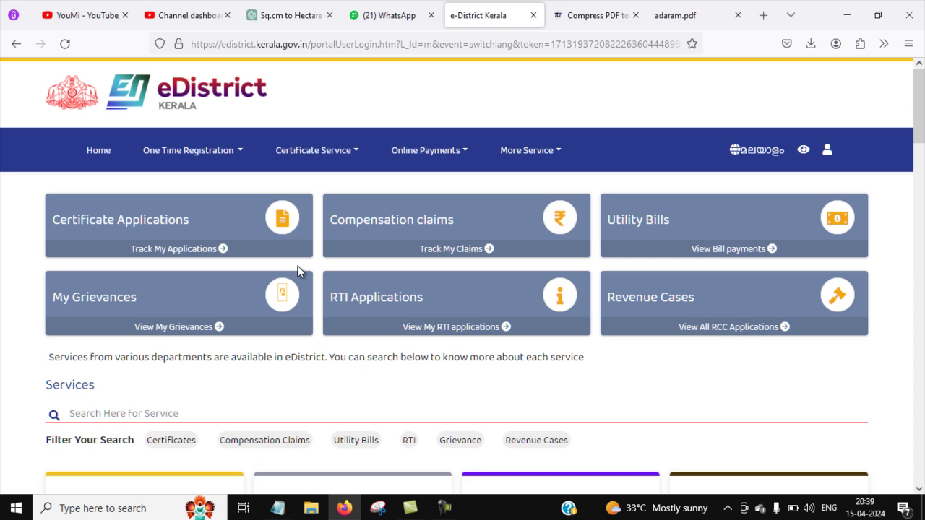
pyautogui.click(303, 157)
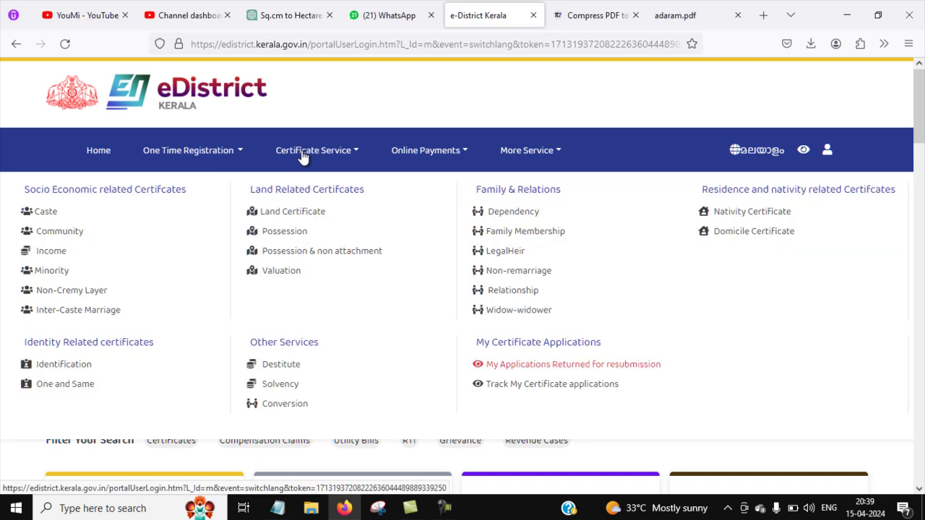
pyautogui.click(534, 386)
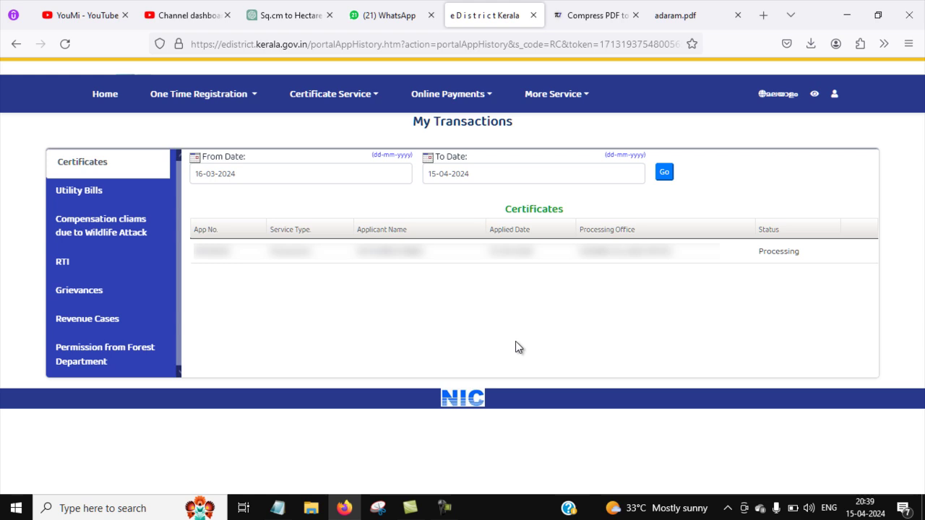
pyautogui.moveTo(759, 251); pyautogui.dragTo(805, 258)
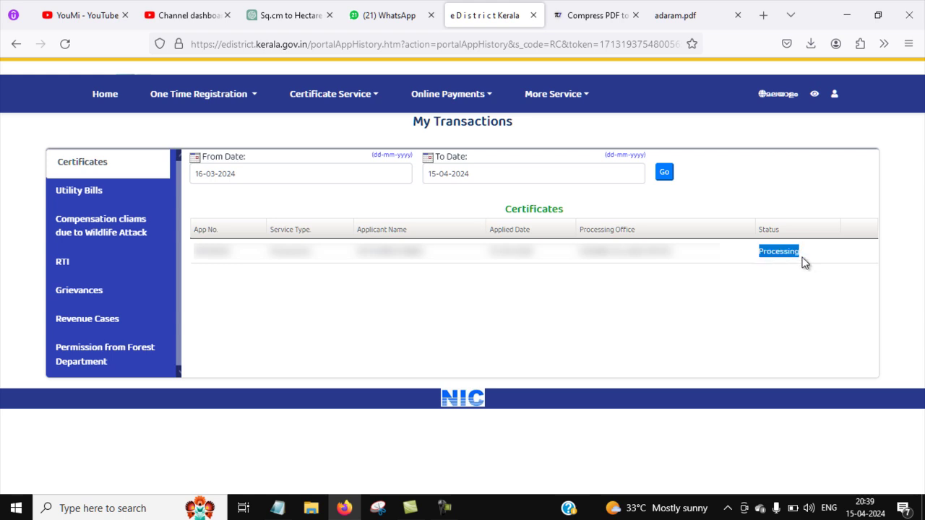
pyautogui.click(806, 261)
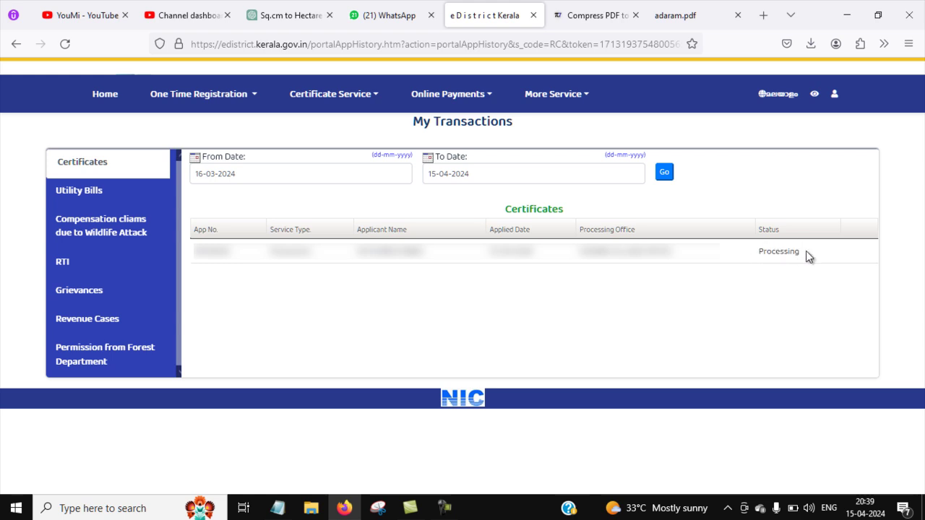